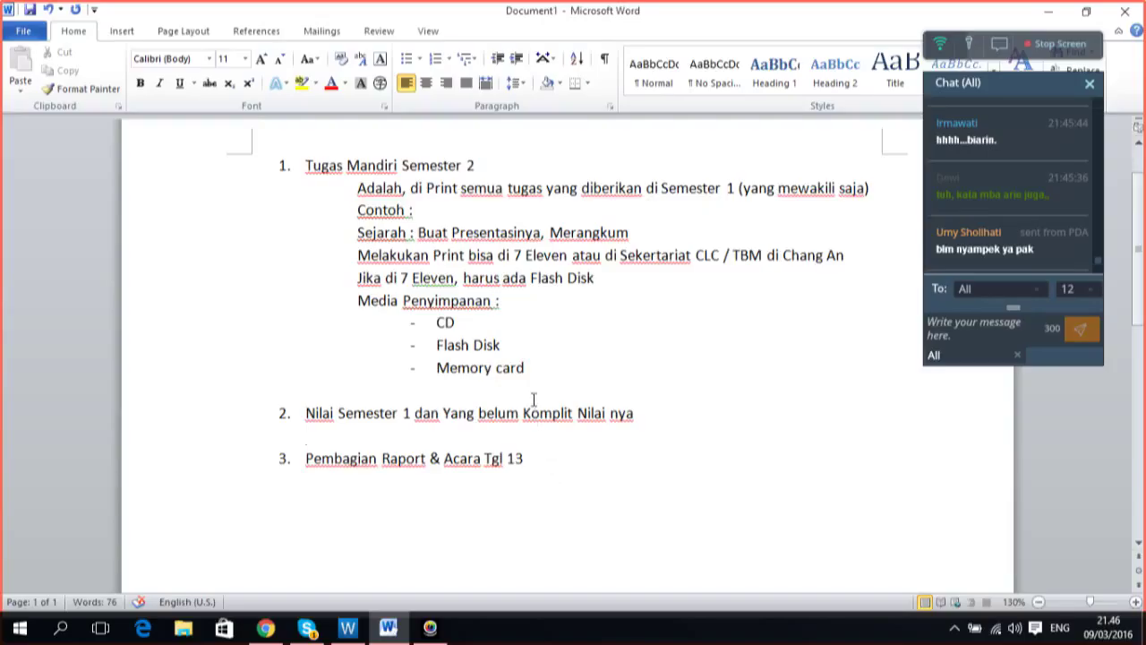
pyautogui.click(539, 359)
pyautogui.press('Up')
pyautogui.press('Up')
pyautogui.press('Up')
pyautogui.press('Up')
pyautogui.press('Up')
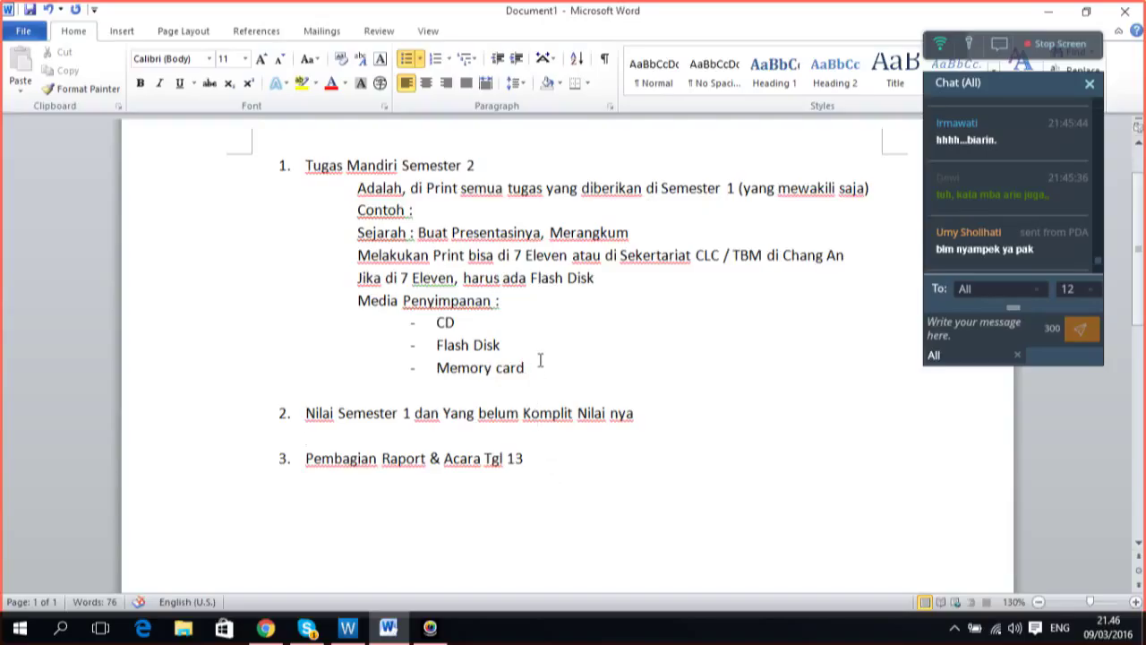
pyautogui.press('Up')
pyautogui.press('Up')
pyautogui.press('Up')
pyautogui.press('Up')
pyautogui.press('Down')
pyautogui.press('Down')
pyautogui.press('Down')
pyautogui.press('Down')
pyautogui.press('Down')
pyautogui.press('Down')
pyautogui.press('Down')
pyautogui.press('Down')
pyautogui.press('Down')
pyautogui.press('Down')
pyautogui.press('Down')
pyautogui.press('Down')
# Switch to File Explorer and show the contents of the Data (D:) drive, with the folder tree widened
pyautogui.click(192, 631)
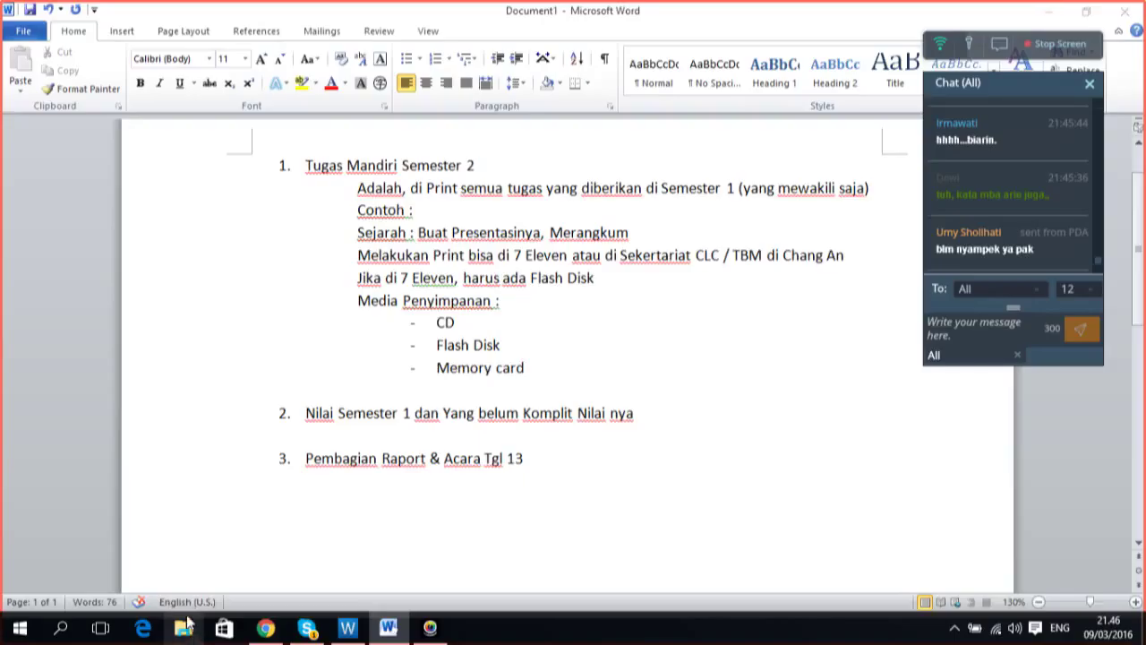
pyautogui.click(185, 629)
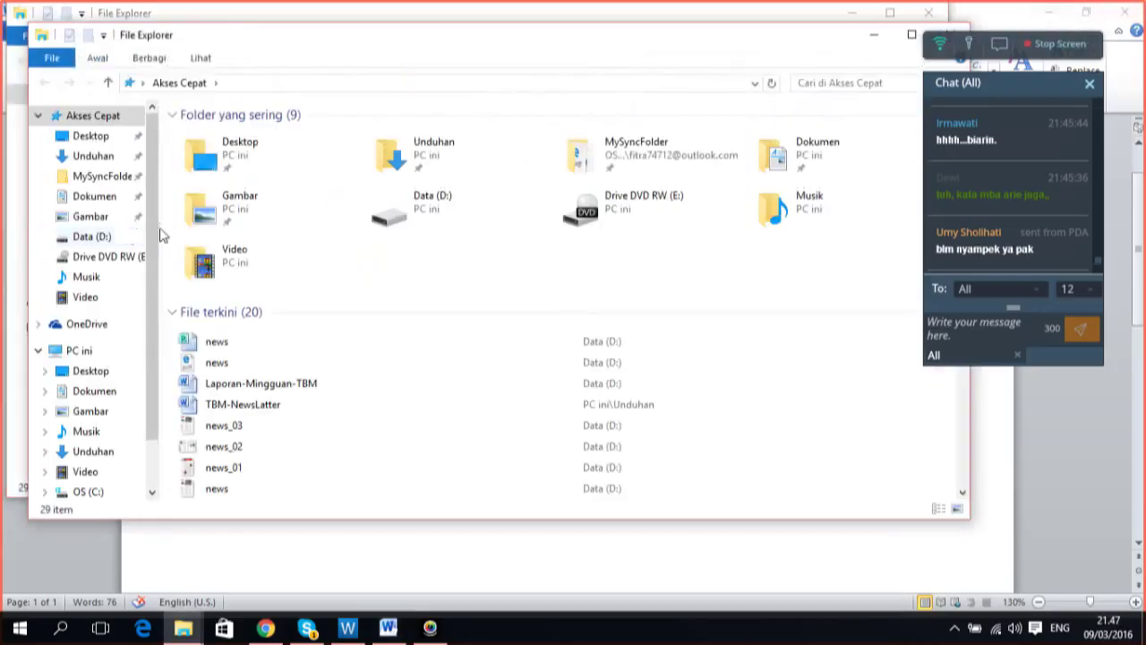
pyautogui.moveTo(161, 229); pyautogui.dragTo(256, 230)
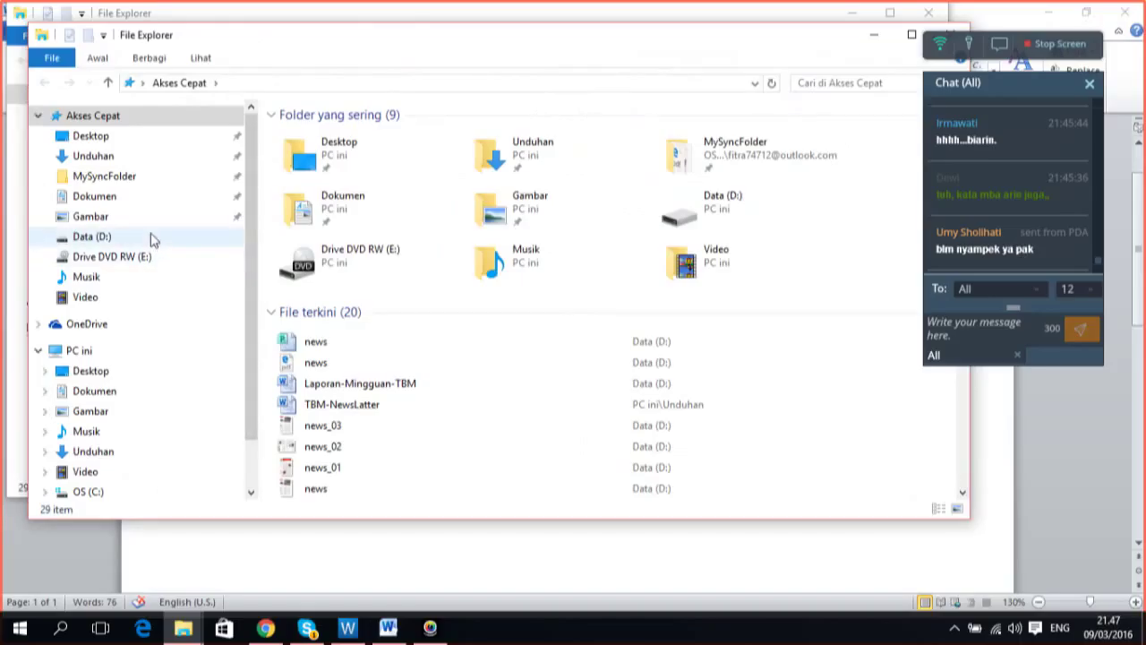
pyautogui.click(151, 236)
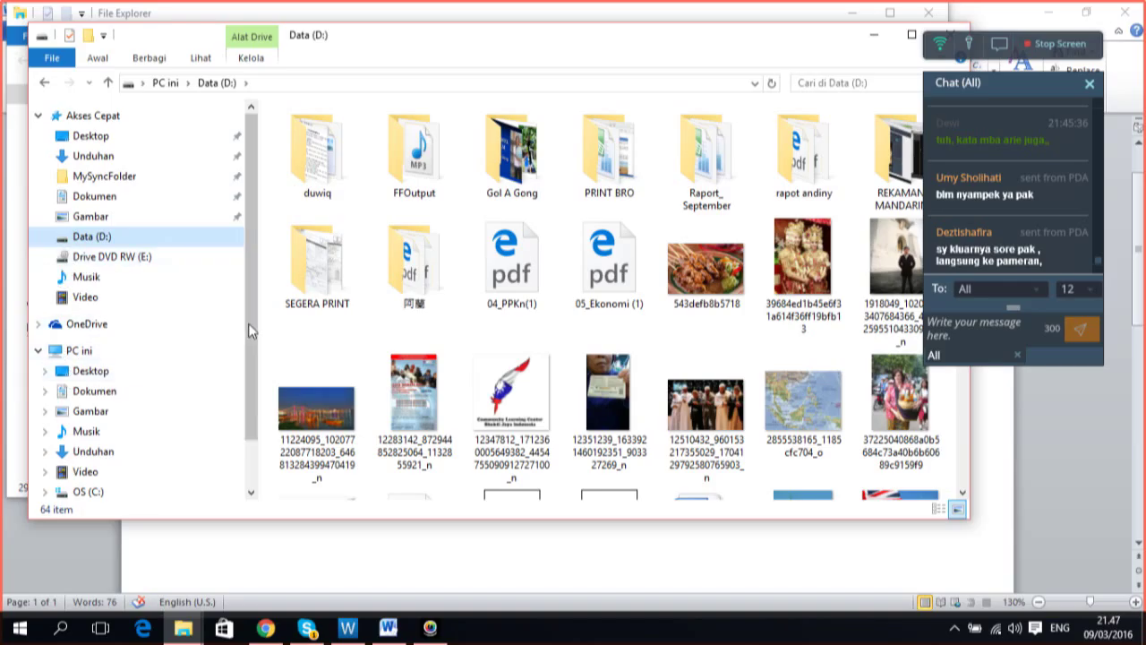
# Expand the OS (C:) and Data (D:) drives in the folder tree to show their folders
pyautogui.scroll(-1, 254, 331)
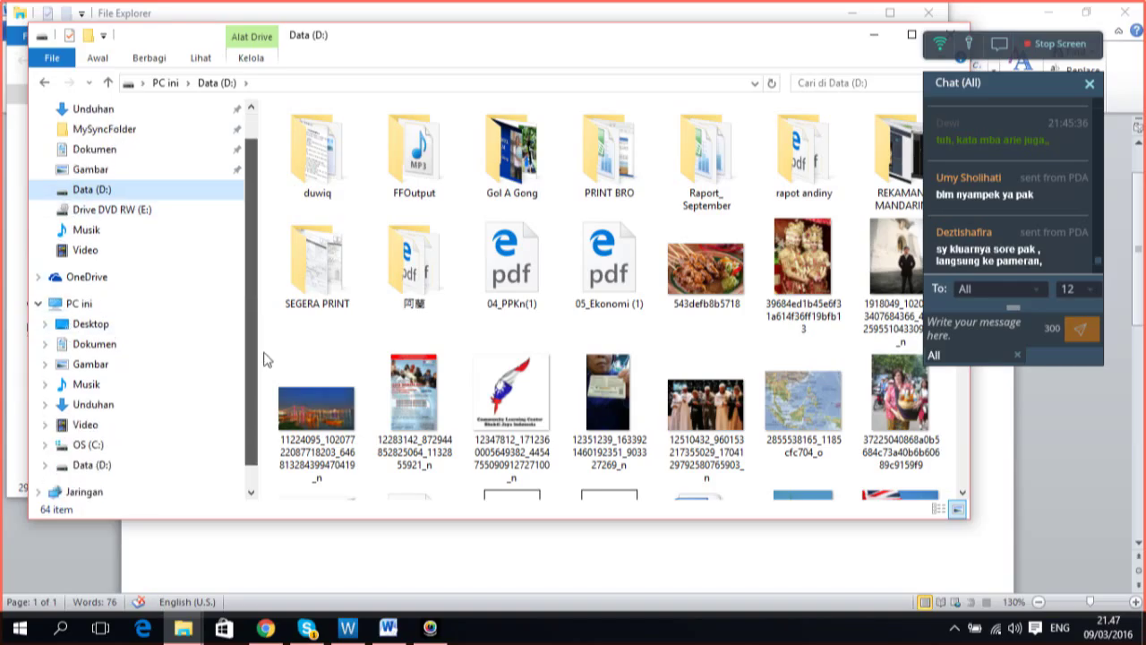
pyautogui.click(42, 448)
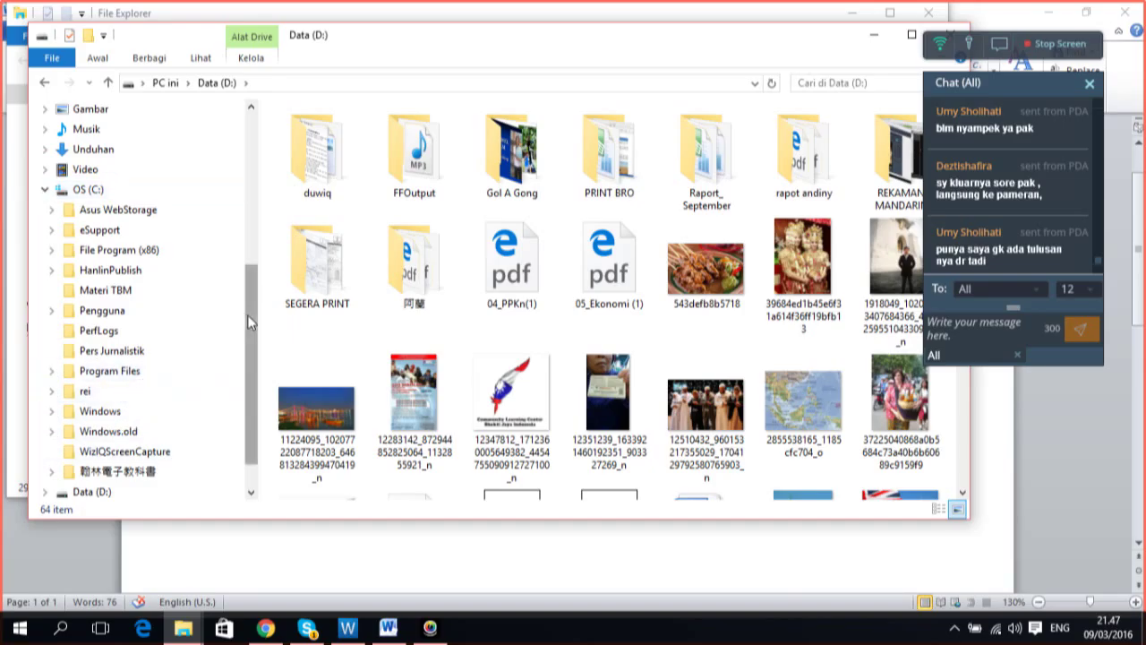
pyautogui.moveTo(250, 324); pyautogui.dragTo(272, 376)
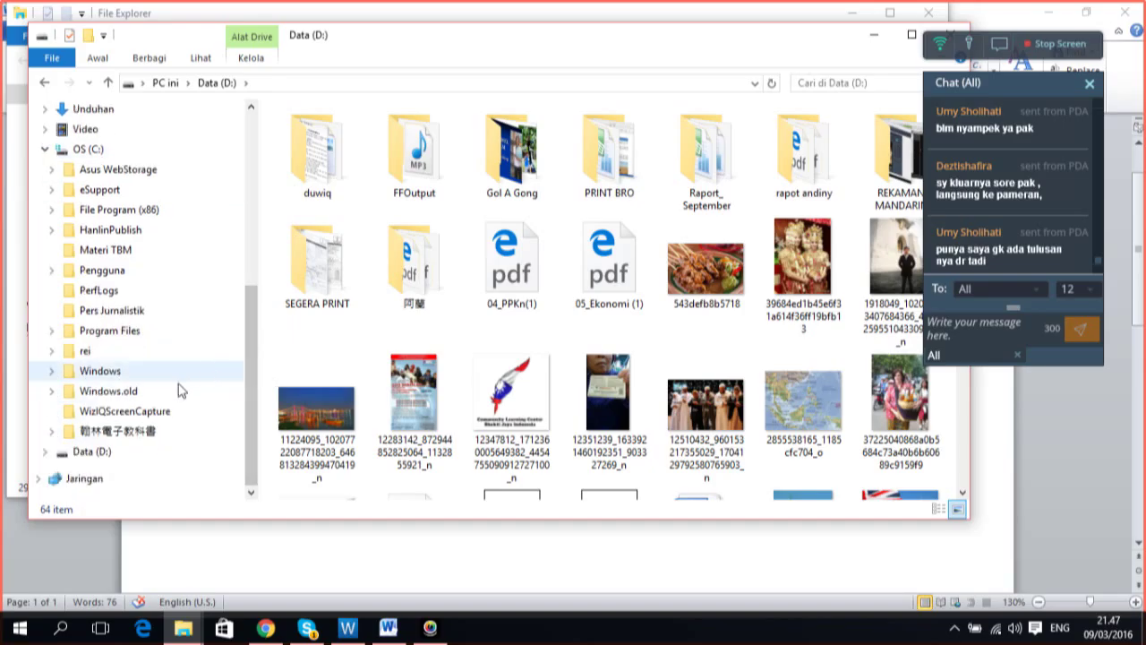
pyautogui.click(96, 452)
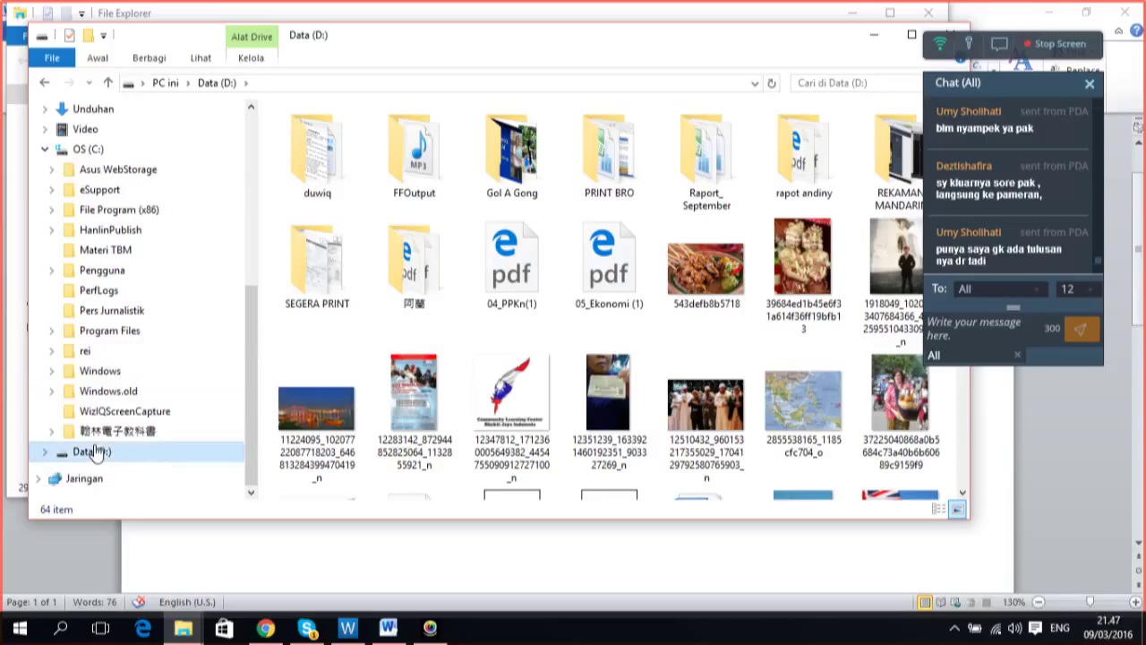
pyautogui.click(45, 455)
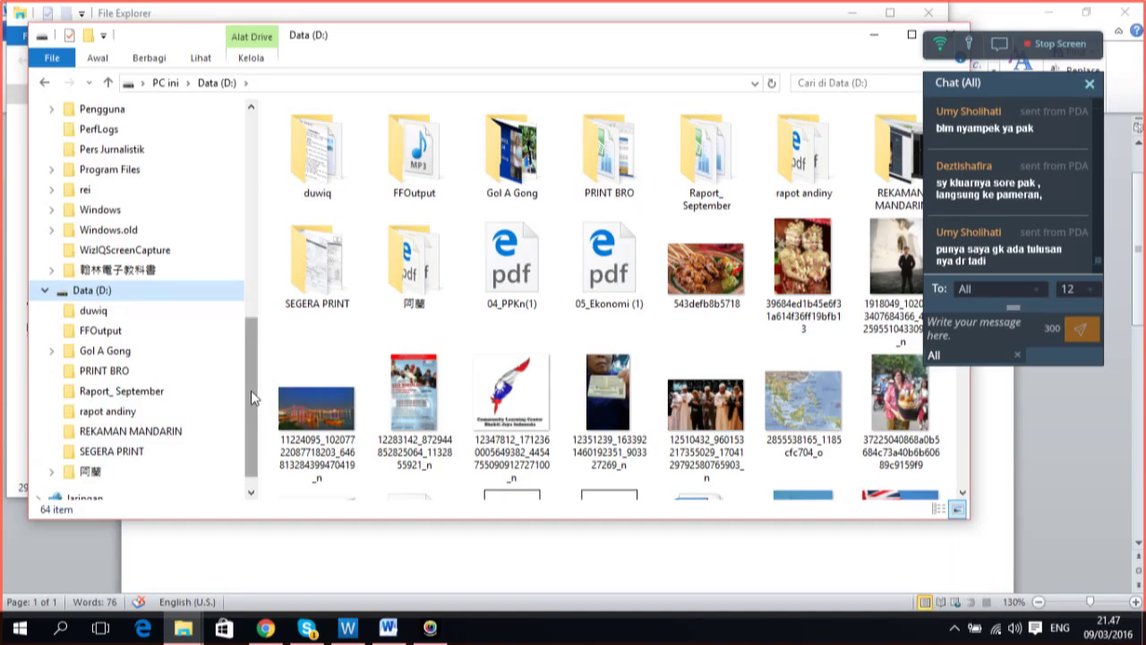
pyautogui.moveTo(250, 389)
pyautogui.mouseDown()
pyautogui.moveTo(260, 219)
pyautogui.moveTo(264, 396)
pyautogui.mouseUp()
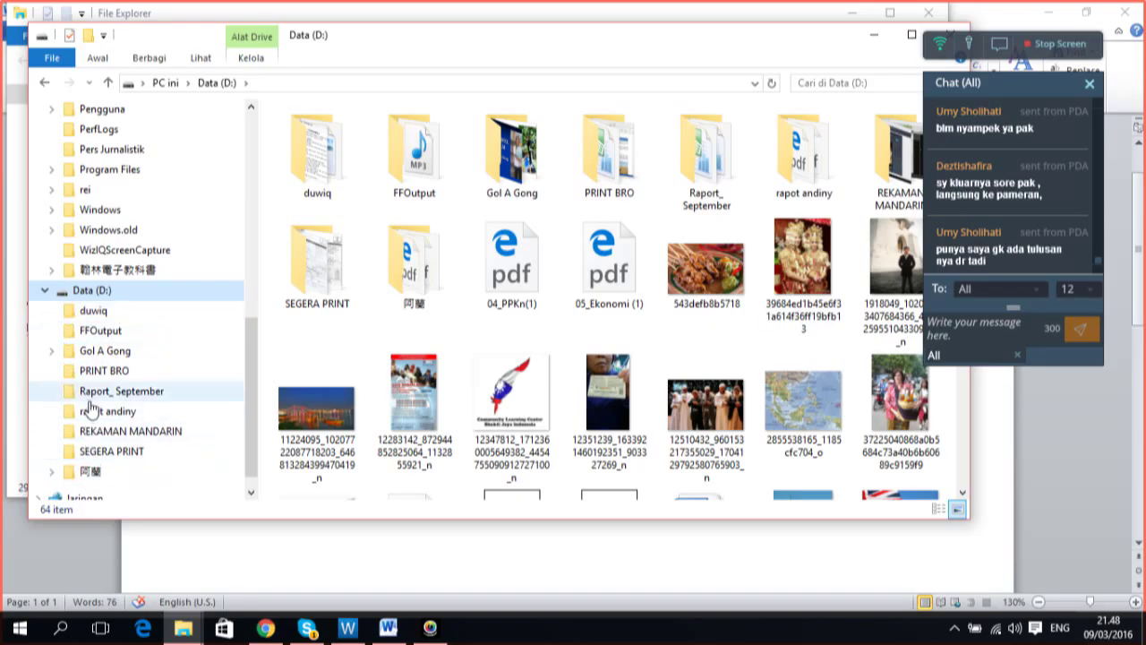
# Create a new folder named "Kejar Paket C" on the Data (D:) drive
pyautogui.rightClick(126, 290)
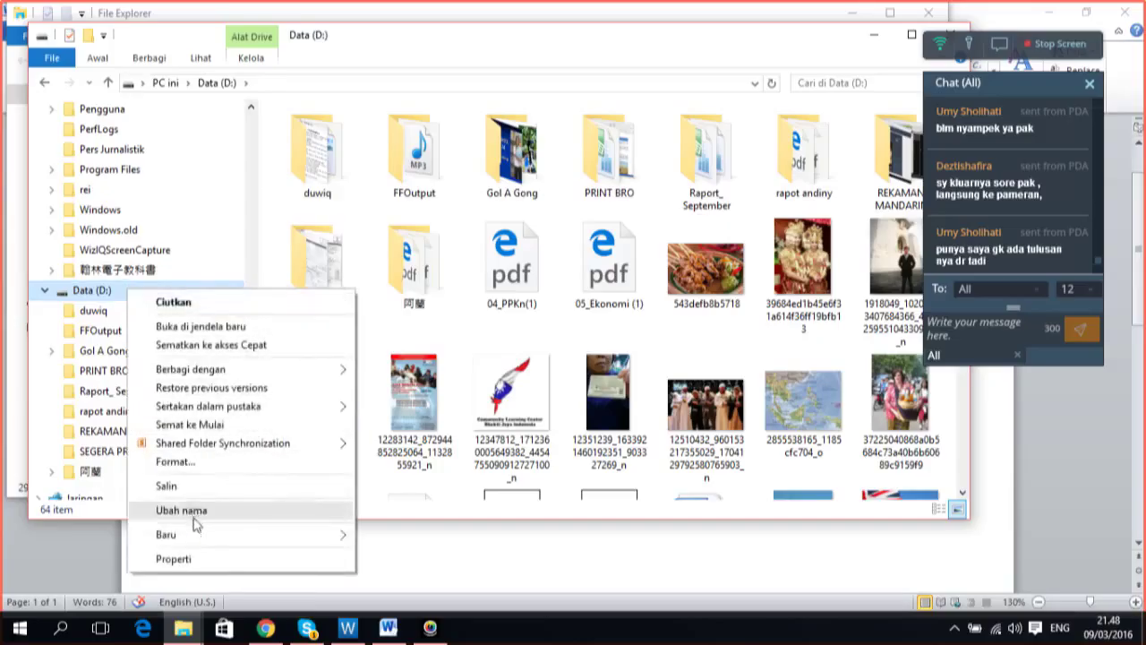
pyautogui.moveTo(201, 541)
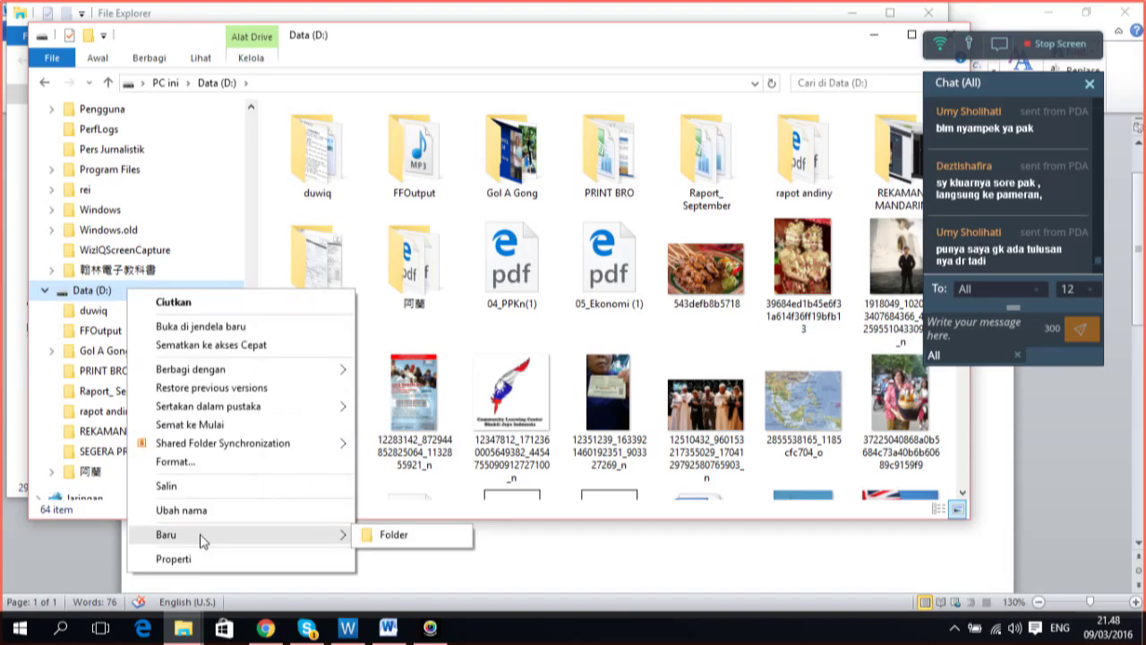
pyautogui.click(425, 534)
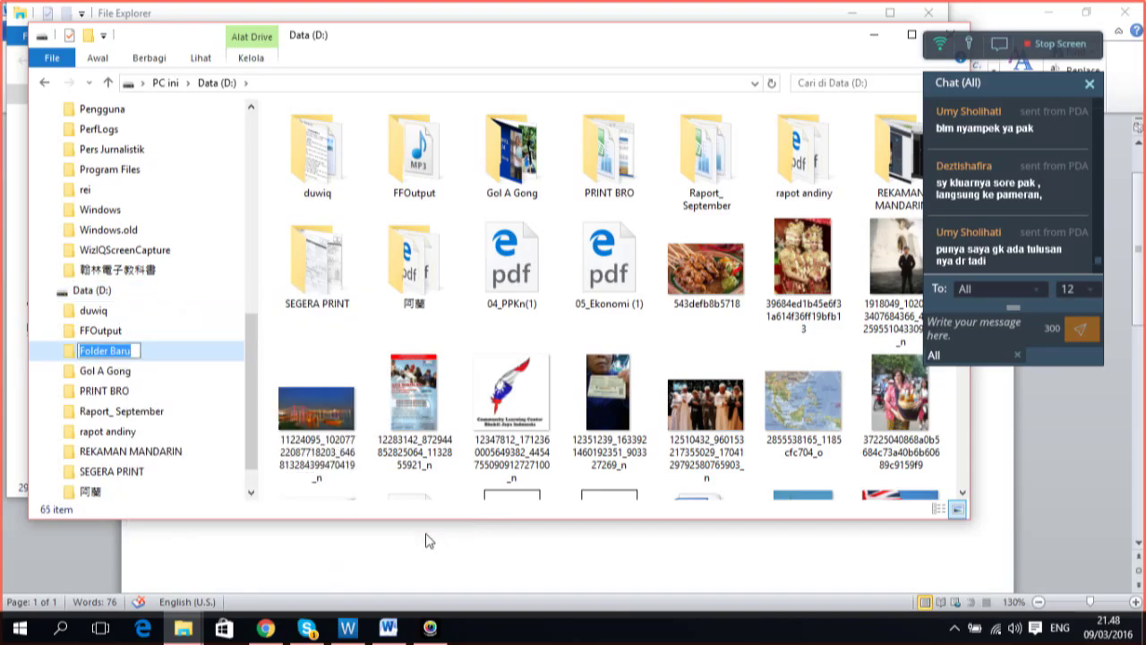
pyautogui.write('K')
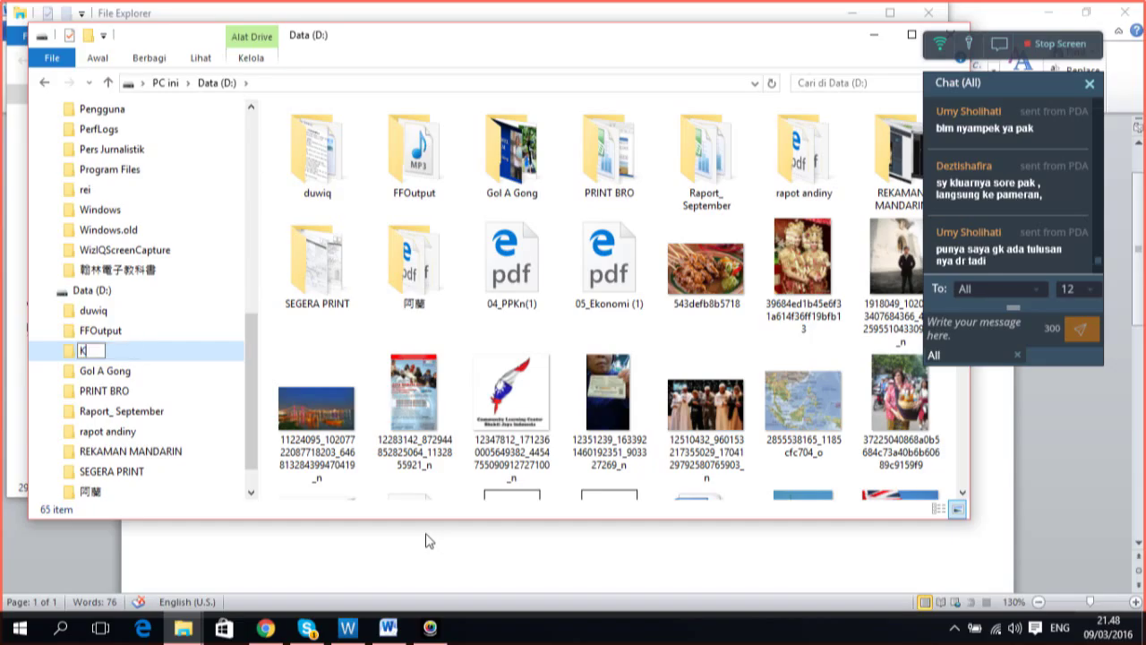
pyautogui.write('ejar Paket')
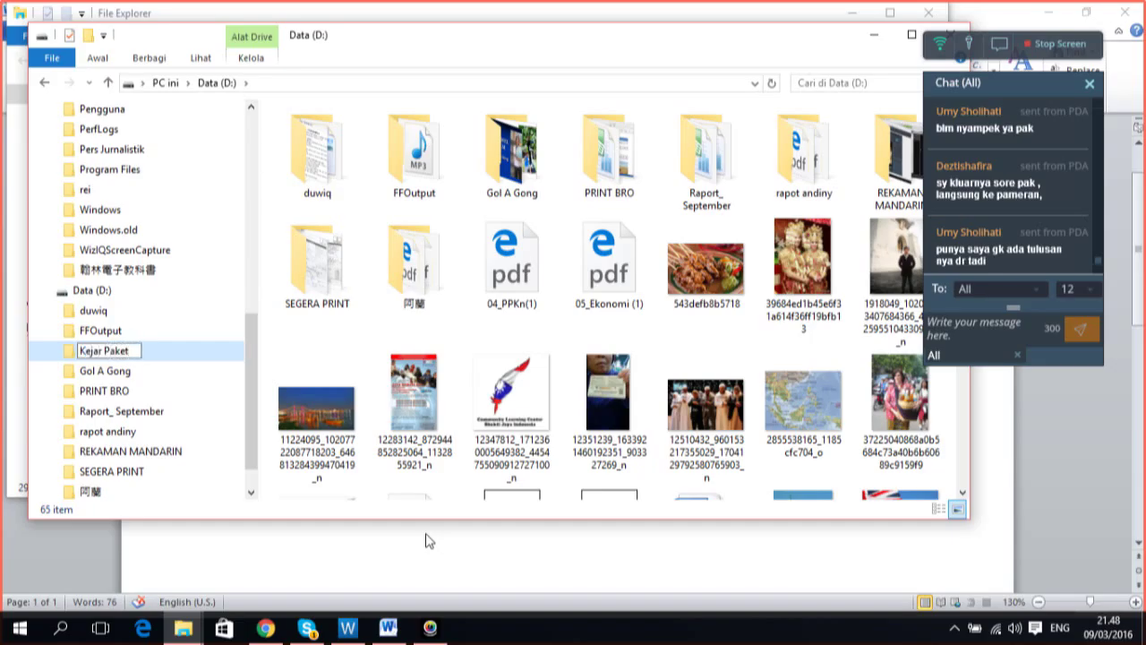
pyautogui.write(' C')
pyautogui.click(160, 358)
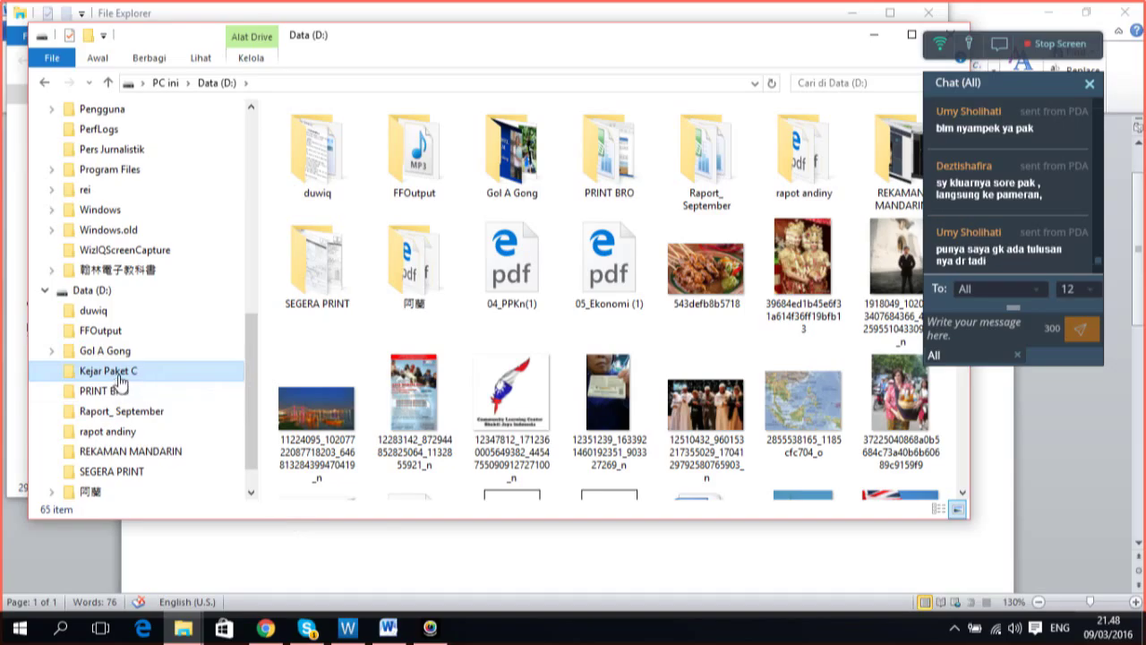
# Create a subfolder named "01_Matematika" inside the Kejar Paket C folder
pyautogui.rightClick(120, 379)
pyautogui.moveTo(192, 345)
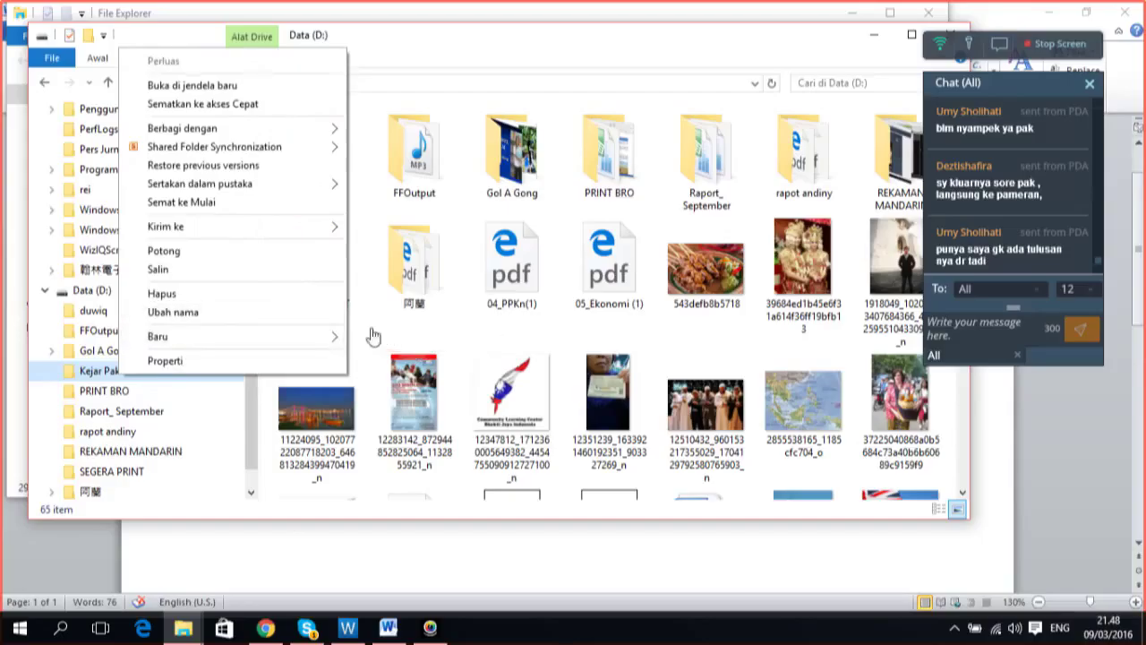
pyautogui.moveTo(316, 349)
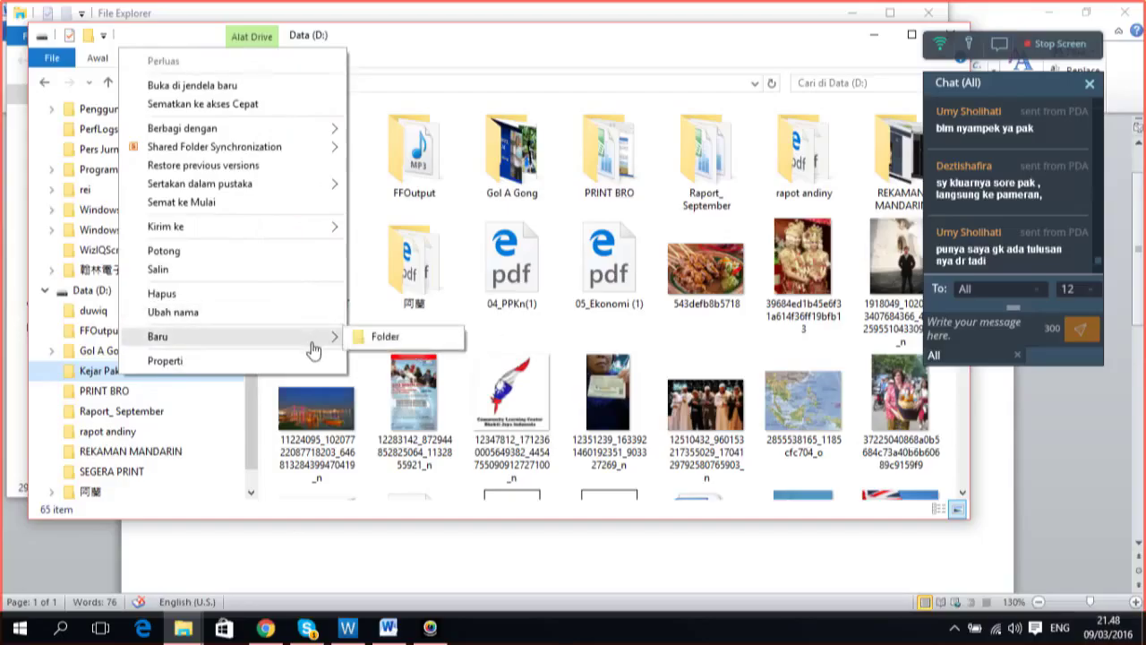
pyautogui.click(383, 349)
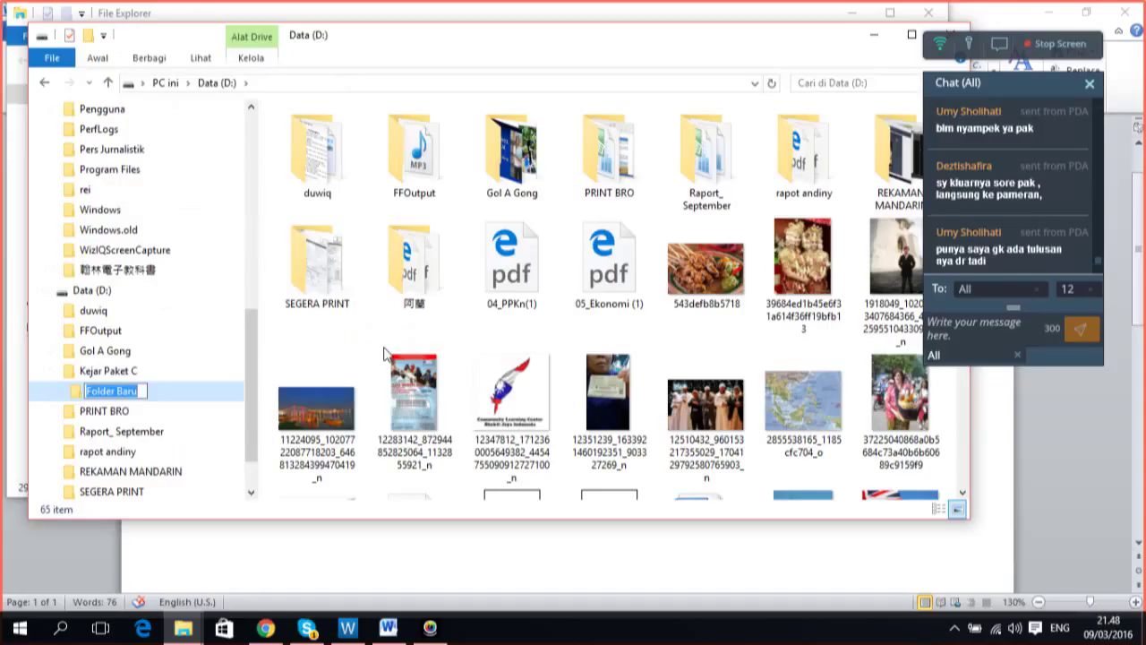
pyautogui.write('01_')
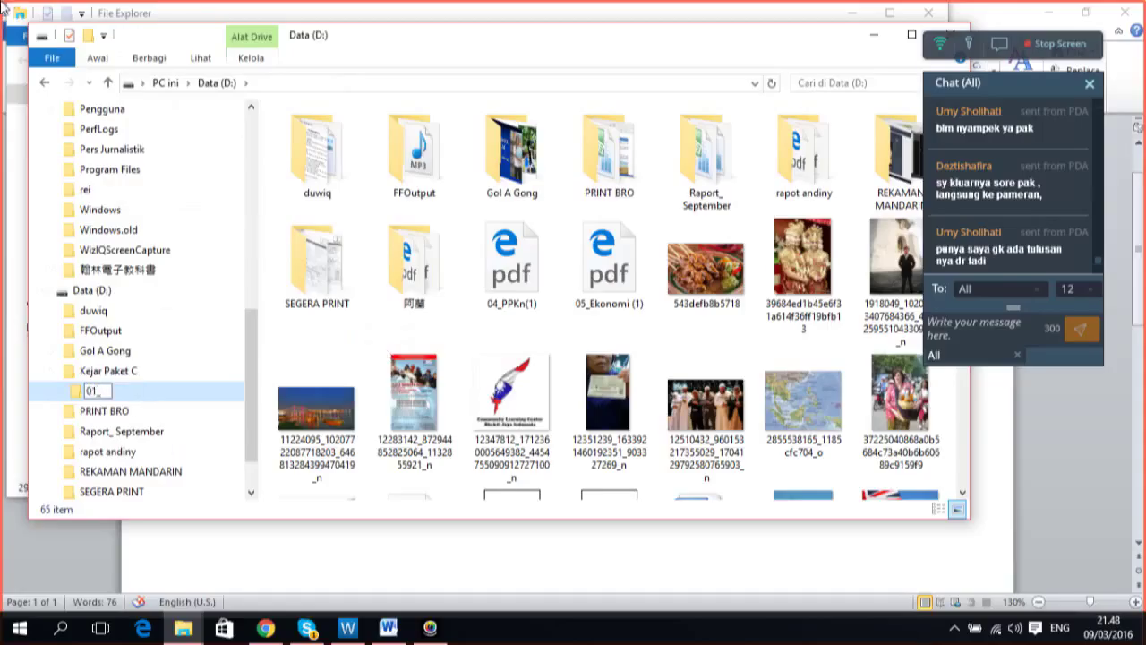
pyautogui.write('Mate')
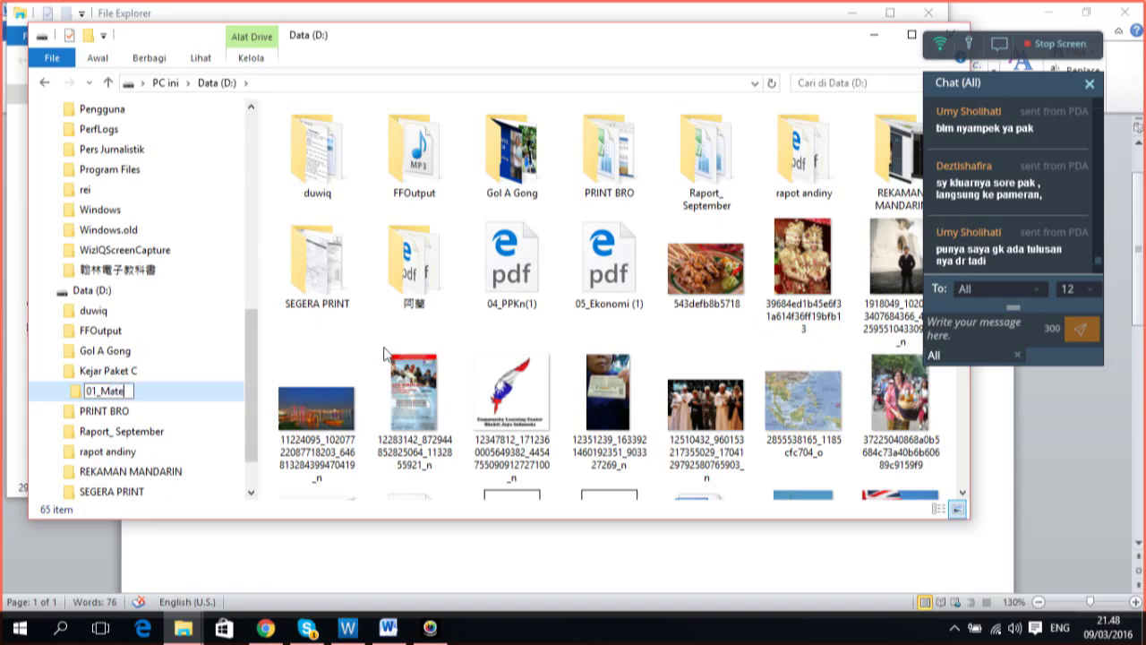
pyautogui.write('matika')
pyautogui.press('Return')
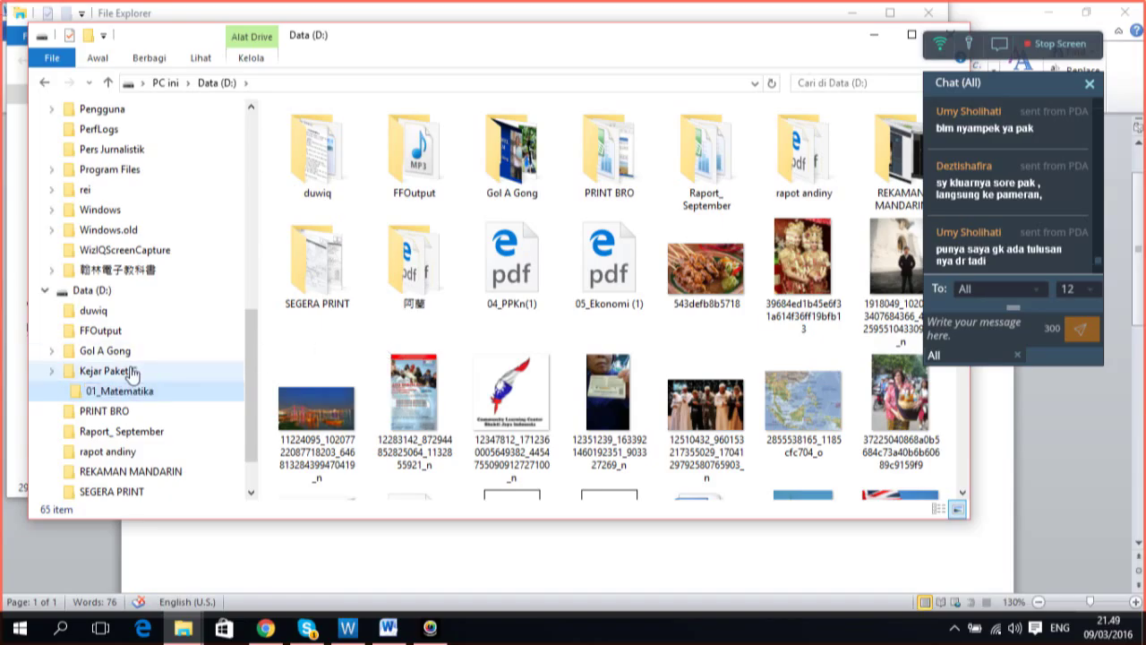
# Add a subfolder named "02_Bhs Inggris" to the Kejar Paket C folder
pyautogui.rightClick(132, 371)
pyautogui.moveTo(177, 331)
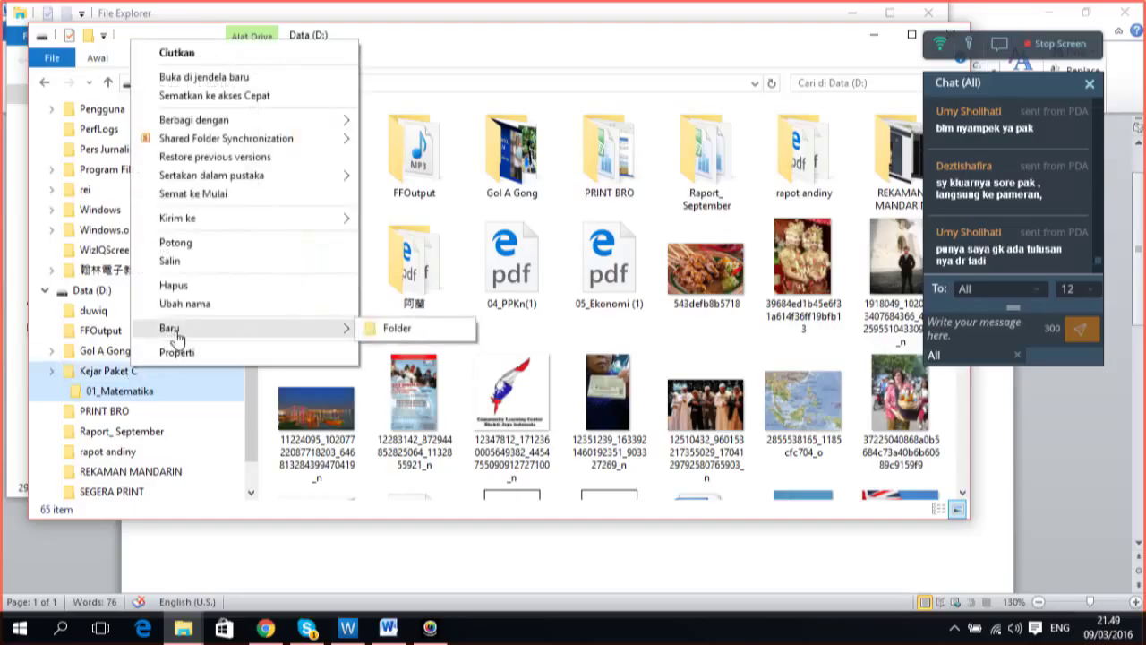
pyautogui.click(379, 331)
pyautogui.write('02')
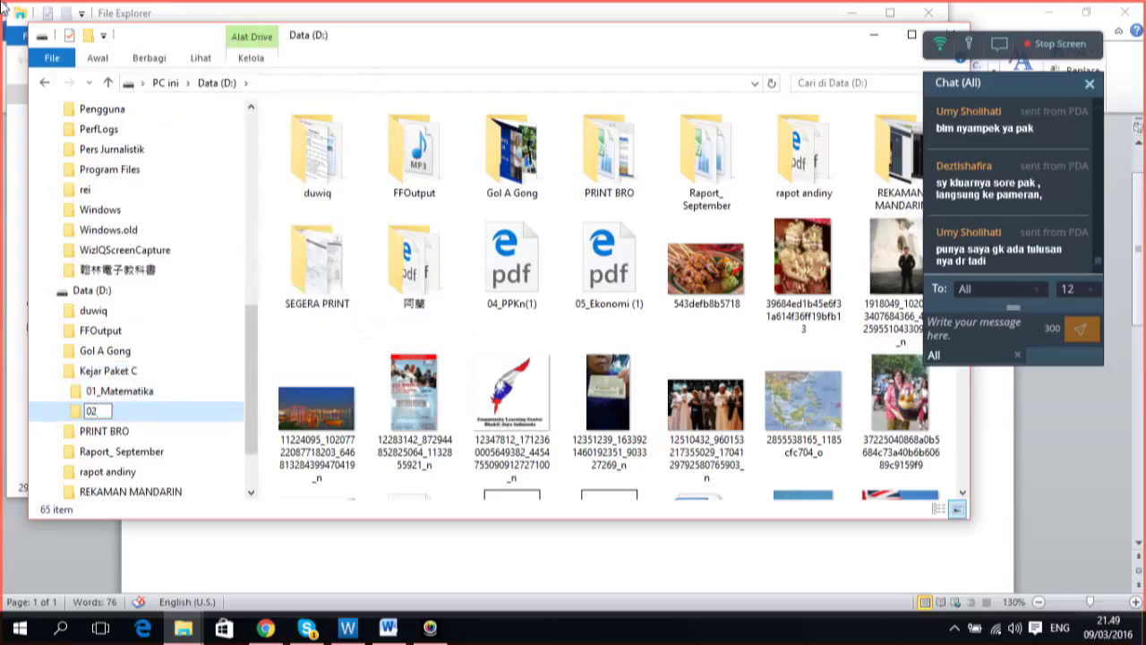
pyautogui.write('_Bhs Inggris')
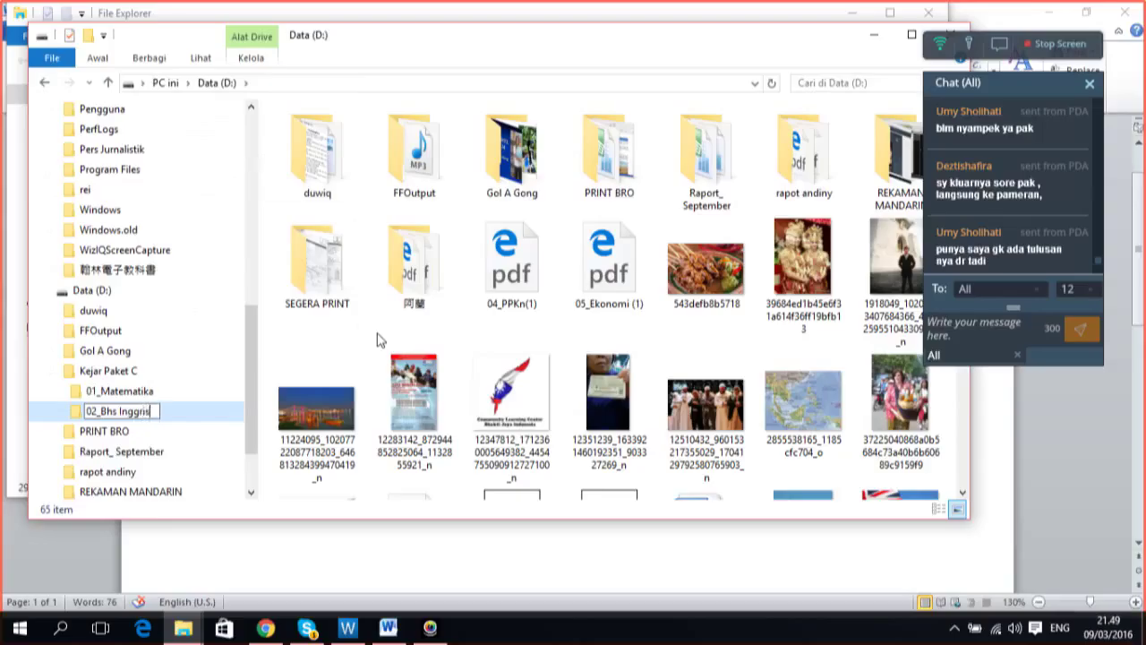
pyautogui.click(363, 327)
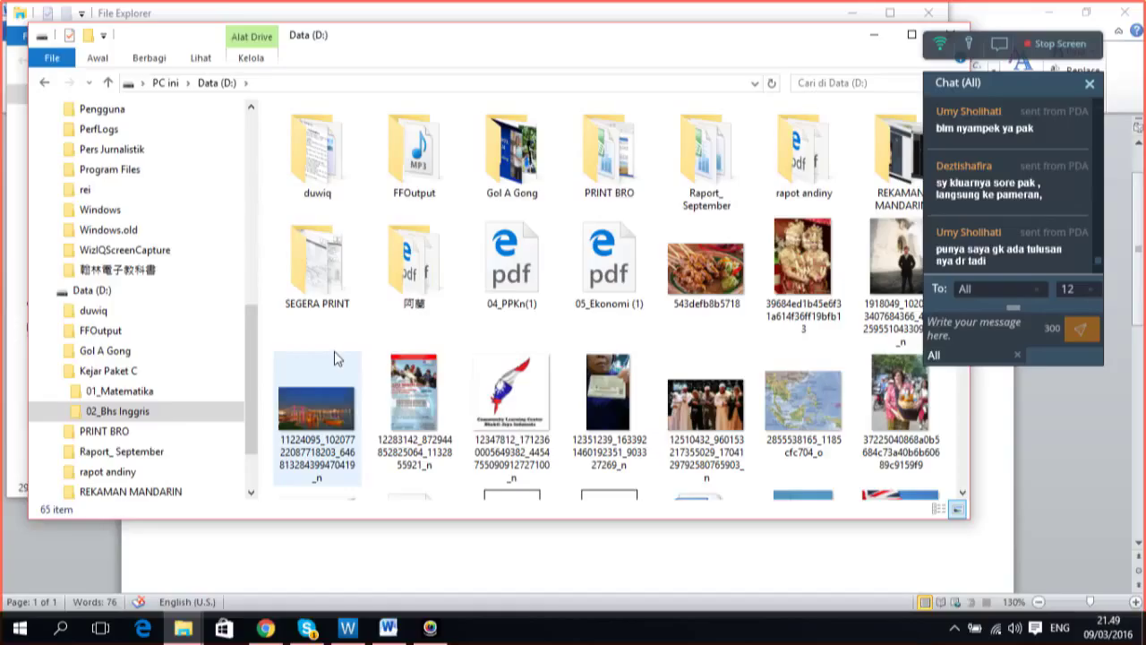
# Open the Kejar Paket C folder and add a subfolder named "03_Bhs Indonesia" to it
pyautogui.click(165, 391)
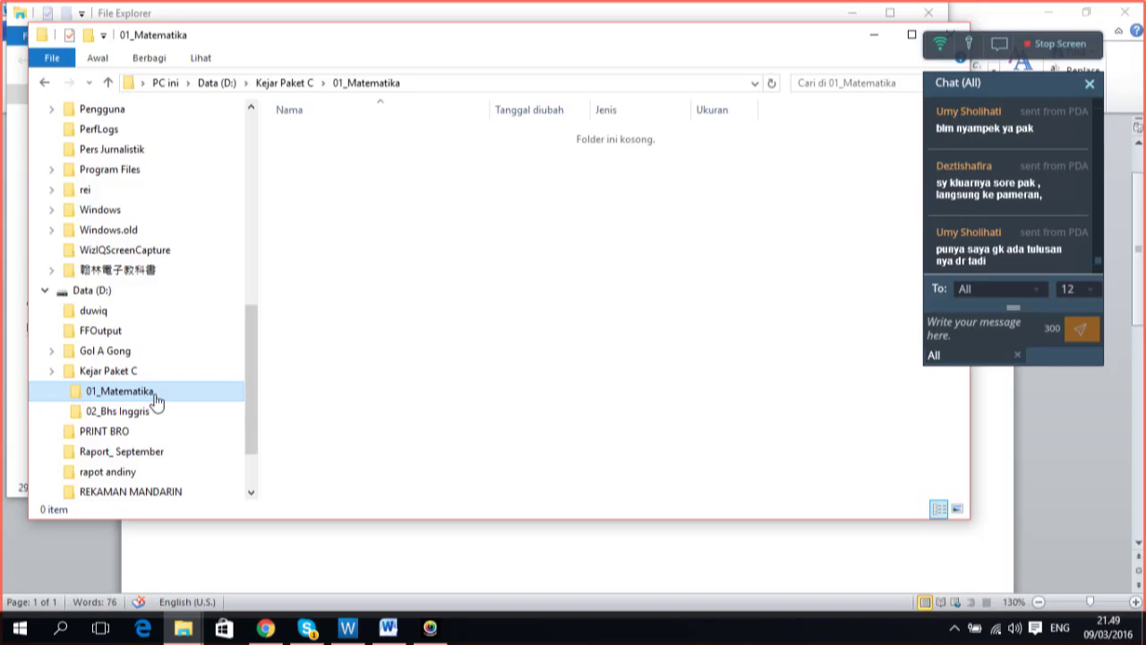
pyautogui.click(150, 378)
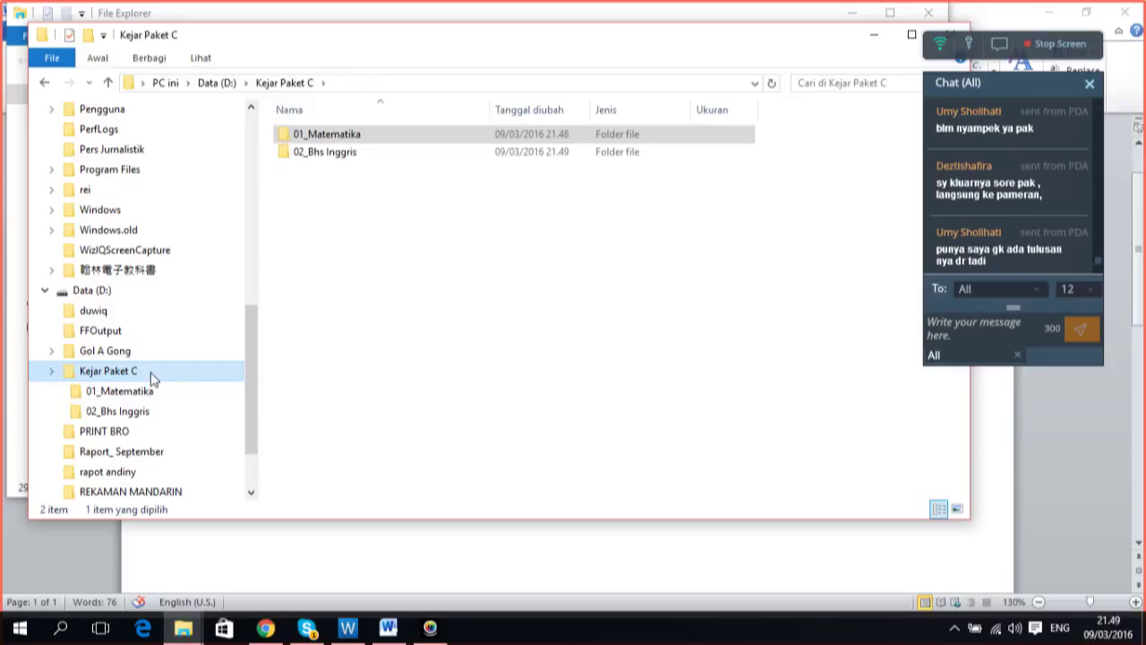
pyautogui.rightClick(151, 378)
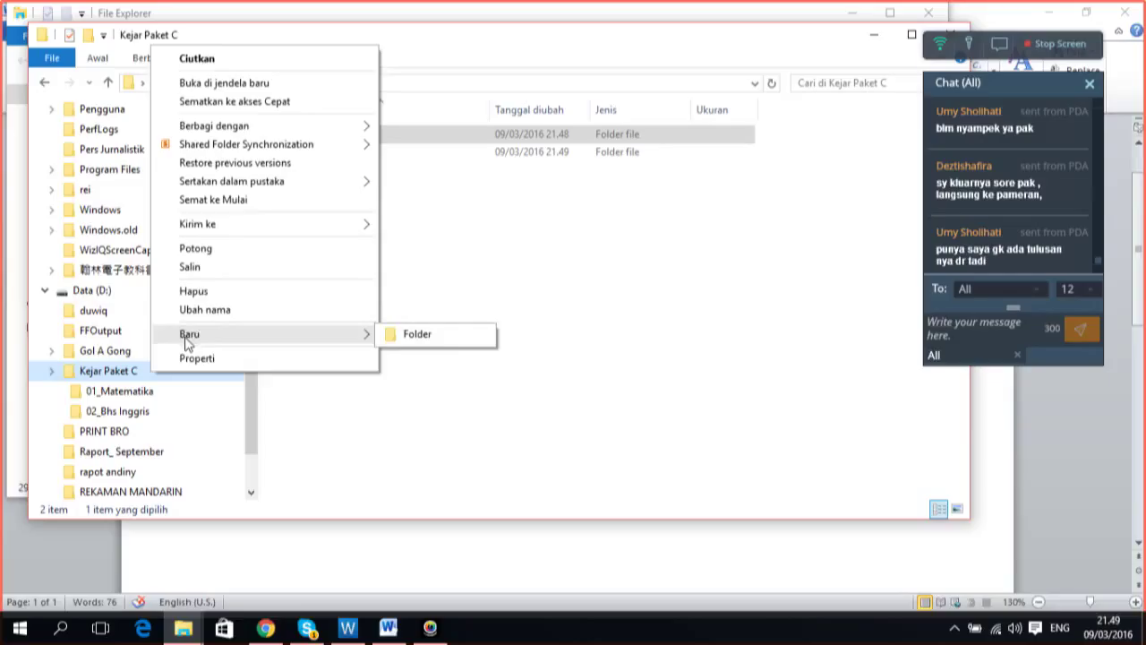
pyautogui.click(462, 340)
pyautogui.write('03')
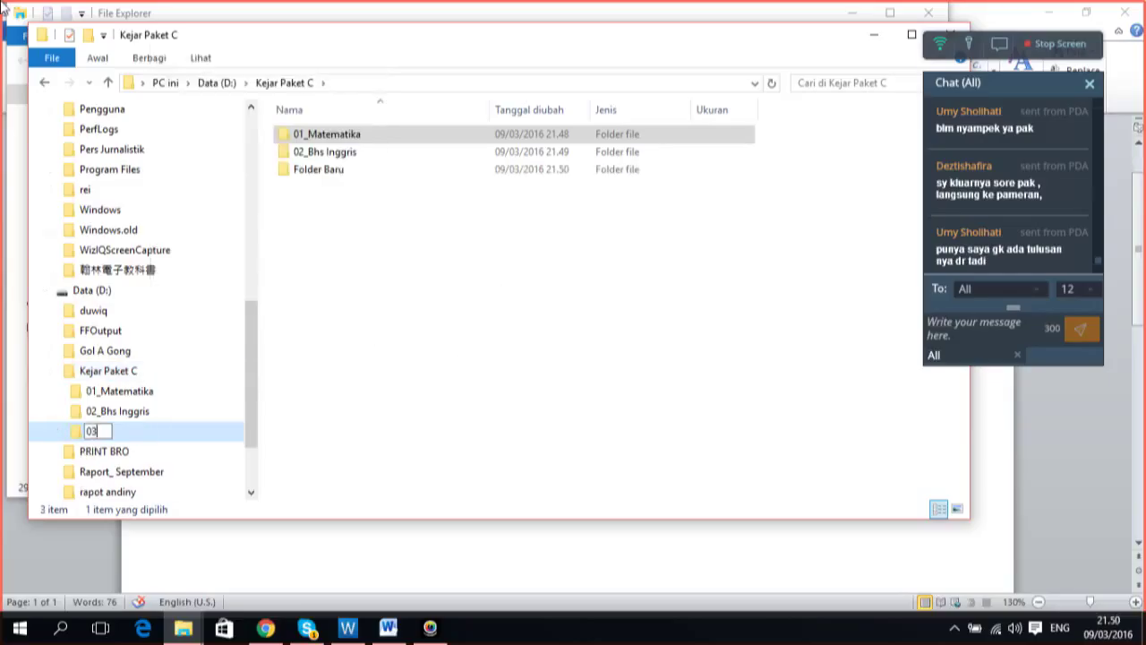
pyautogui.write('_Bhs Indonesia')
pyautogui.press('Return')
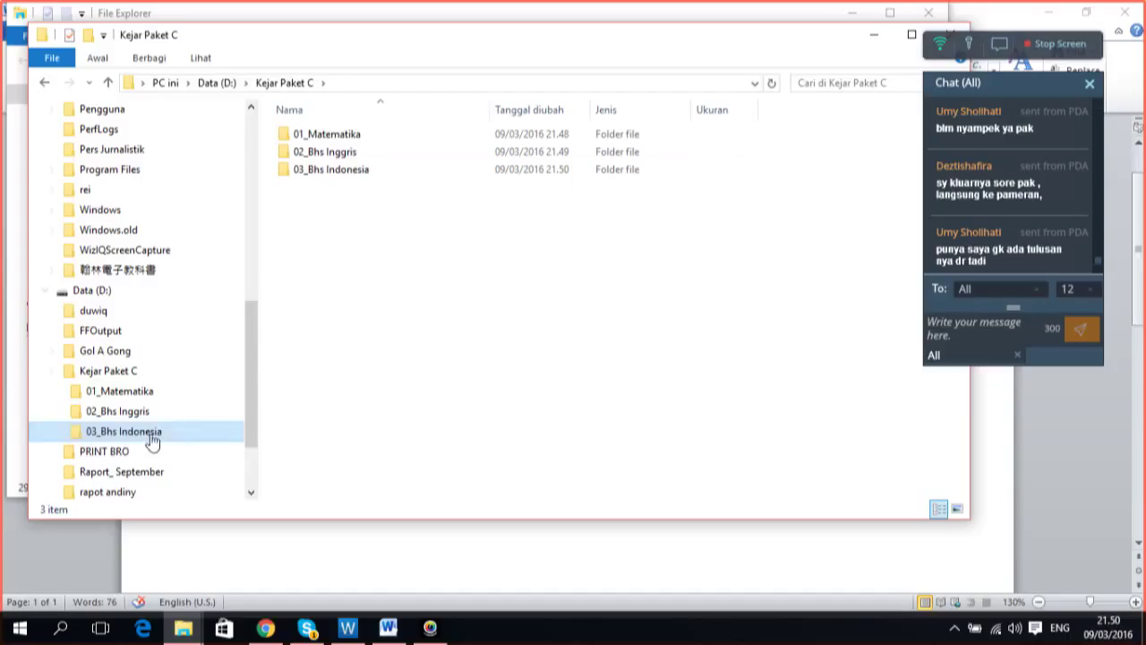
# Add a subfolder named "PPkn" to the Kejar Paket C folder
pyautogui.click(150, 380)
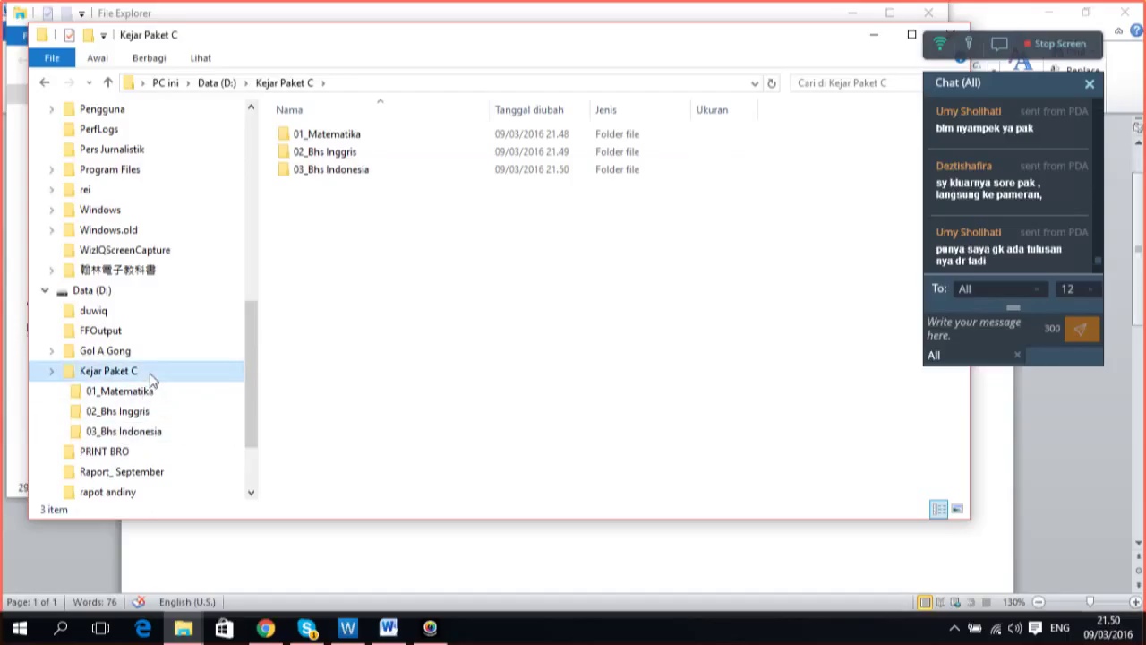
pyautogui.rightClick(151, 379)
pyautogui.moveTo(227, 338)
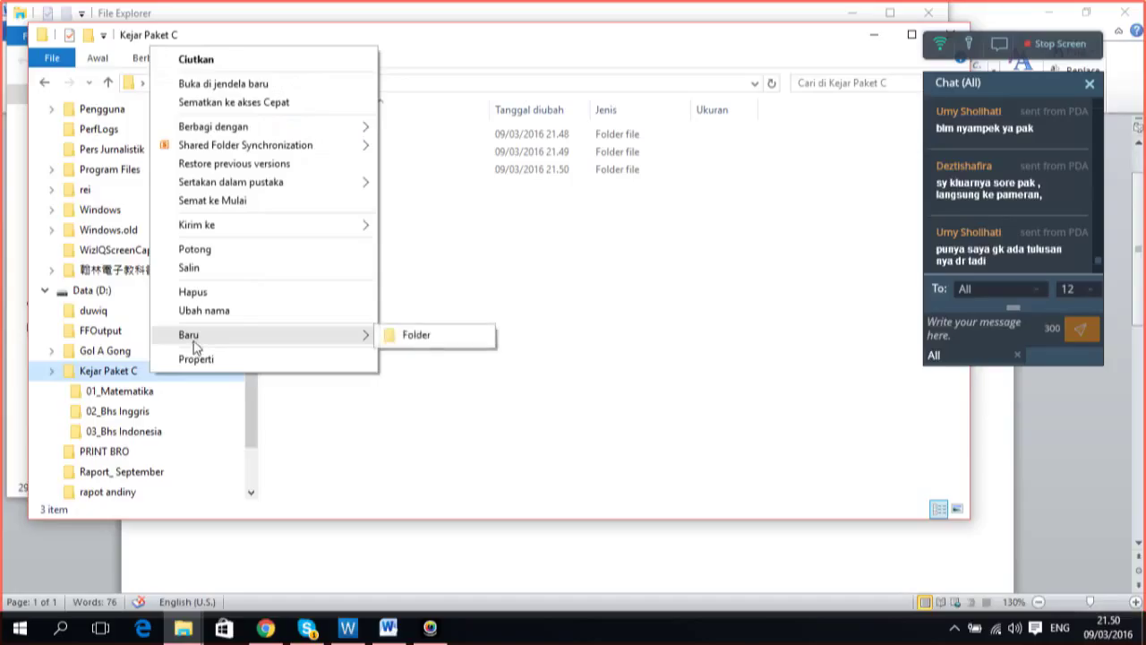
pyautogui.click(459, 338)
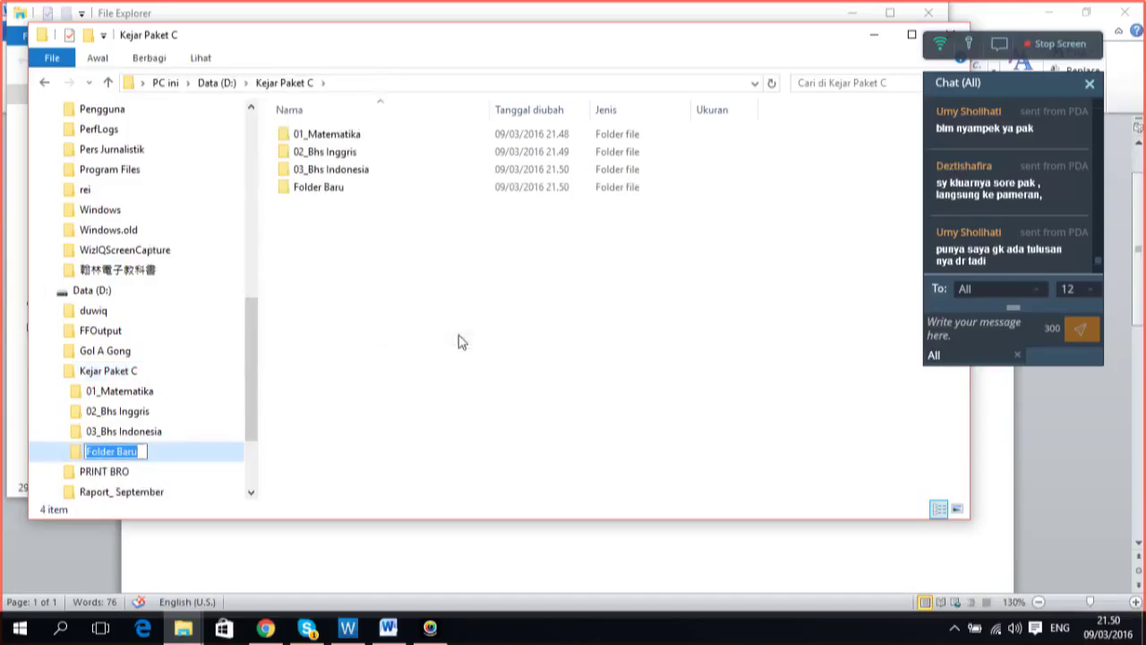
pyautogui.write('PPkn')
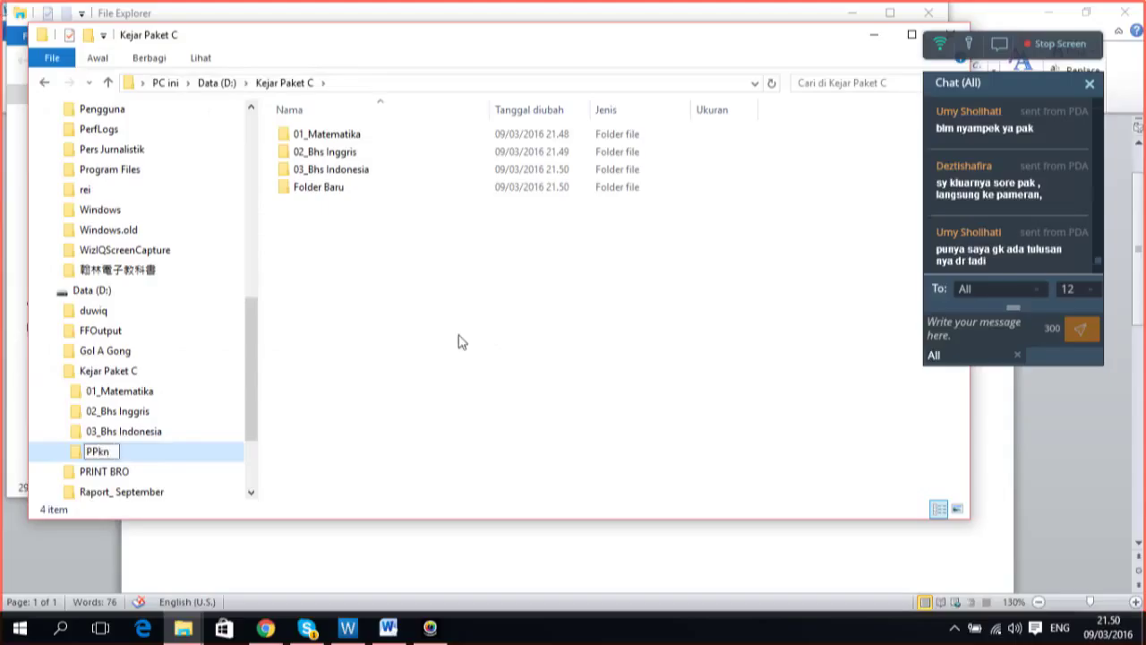
pyautogui.click(425, 351)
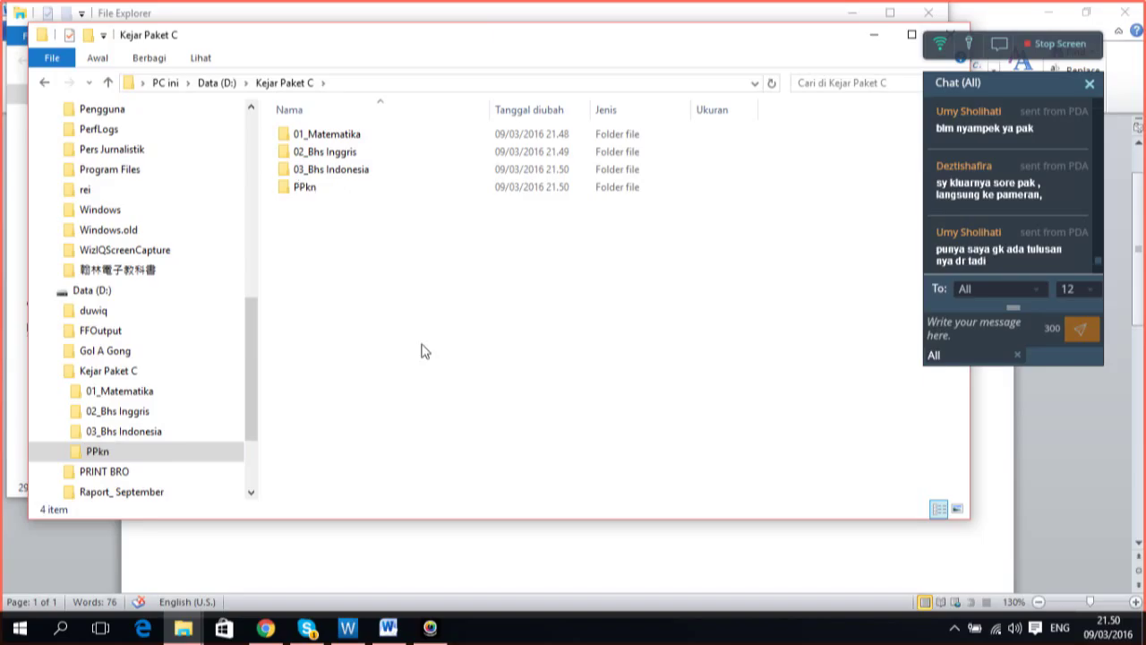
# Rename the PPkn subfolder as "04_PPkn"
pyautogui.rightClick(143, 462)
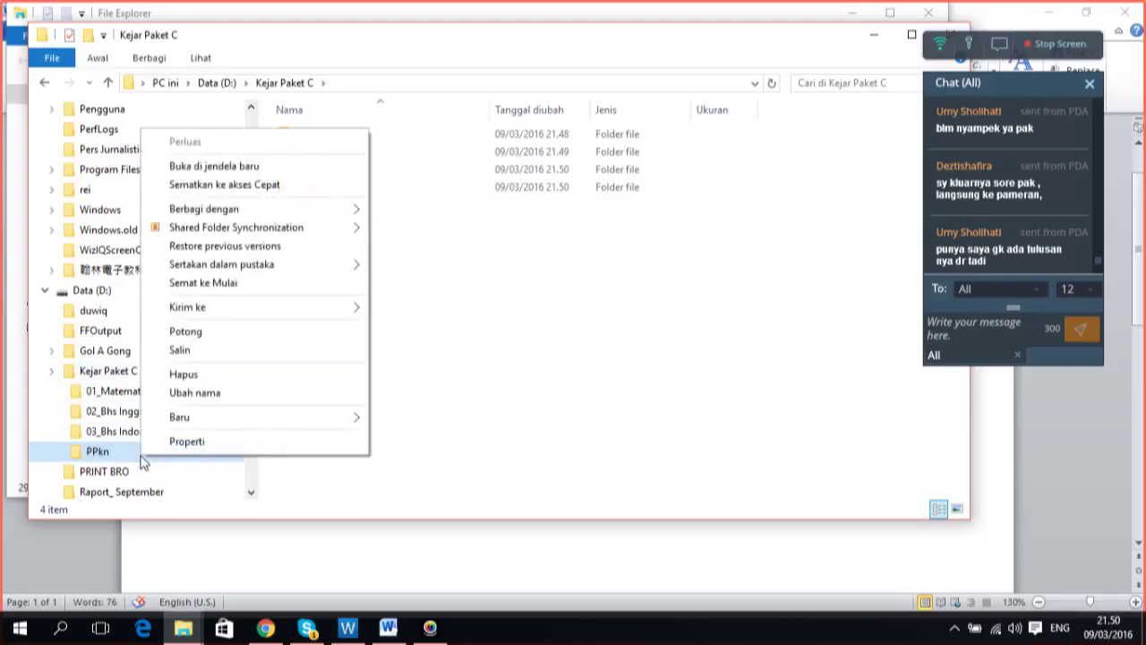
pyautogui.click(195, 393)
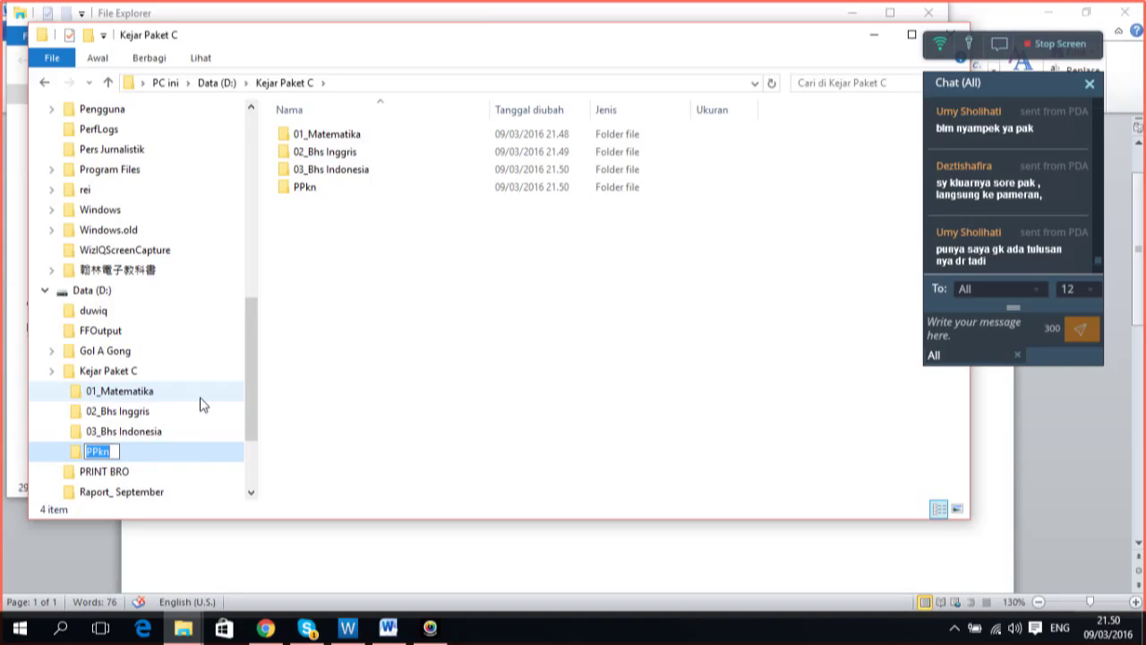
pyautogui.press('Left')
pyautogui.press('Right')
pyautogui.write('04_')
pyautogui.click(276, 405)
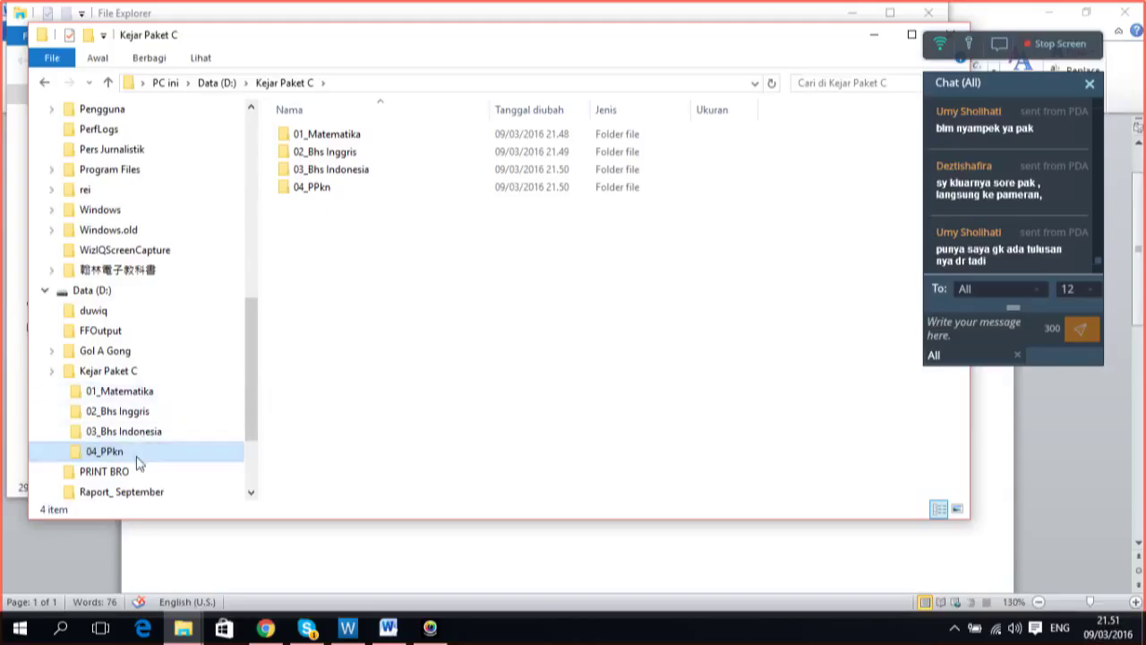
# Add a subfolder named "05_Ekonomi" to the Kejar Paket C folder
pyautogui.click(153, 374)
pyautogui.rightClick(153, 374)
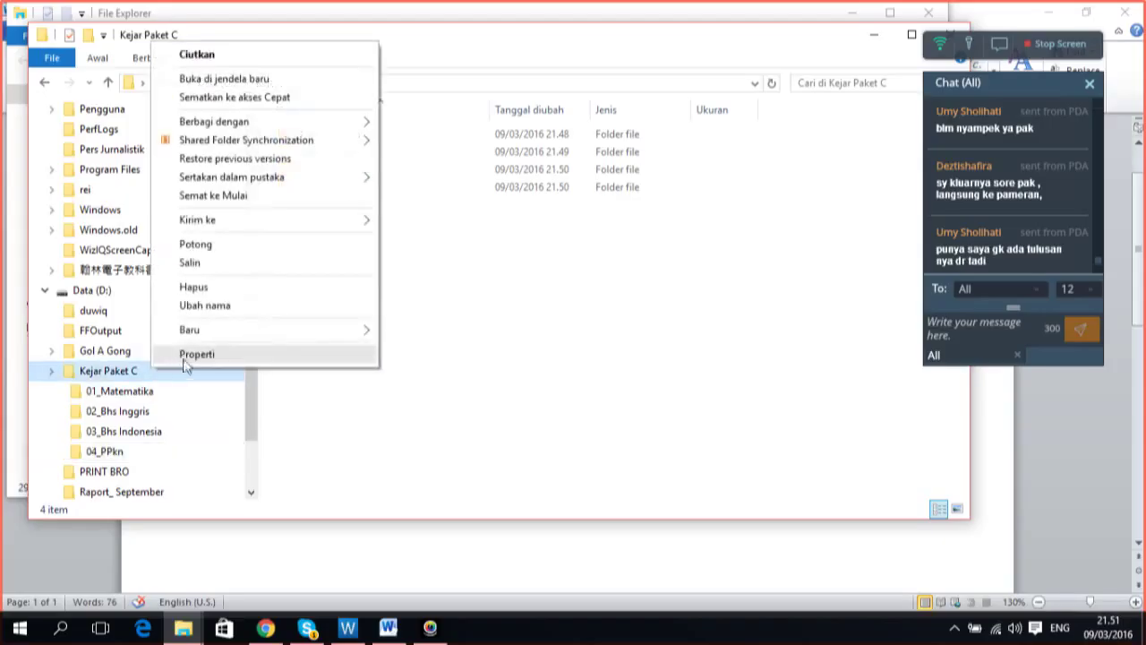
pyautogui.moveTo(248, 333)
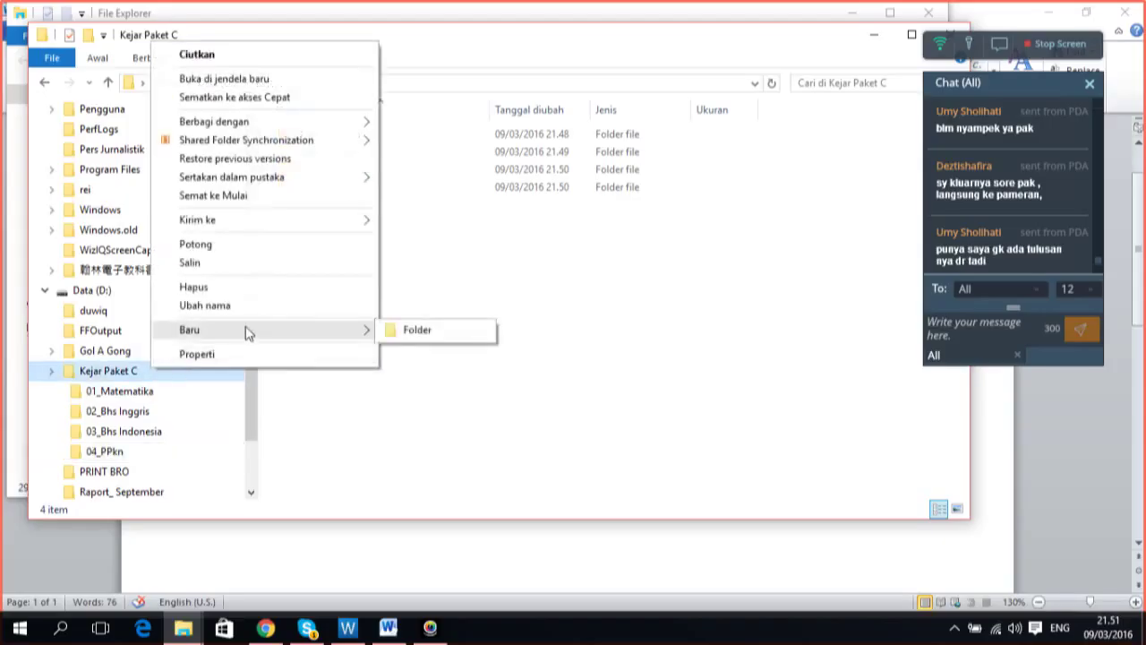
pyautogui.click(435, 331)
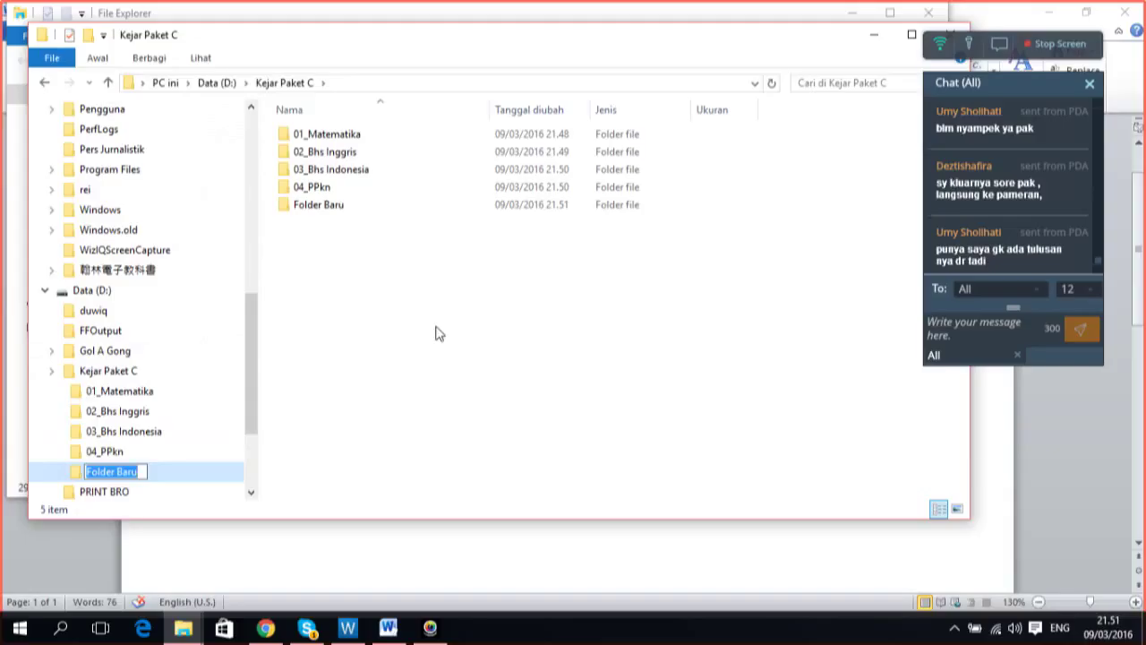
pyautogui.write('05')
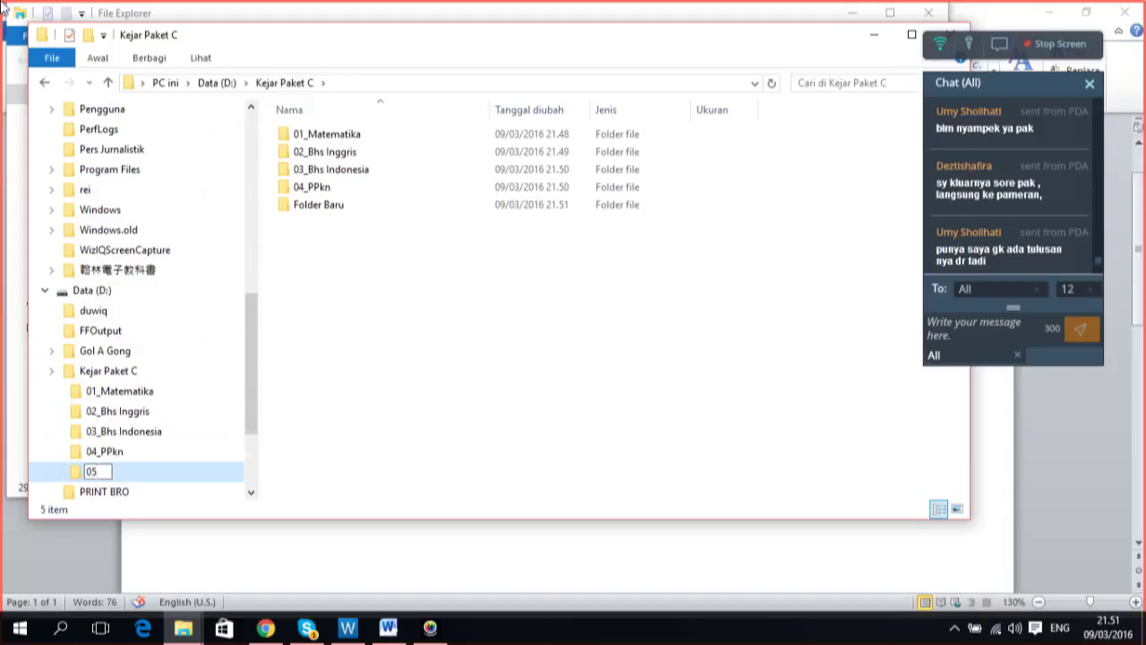
pyautogui.write('_Ekonomi')
pyautogui.click(439, 333)
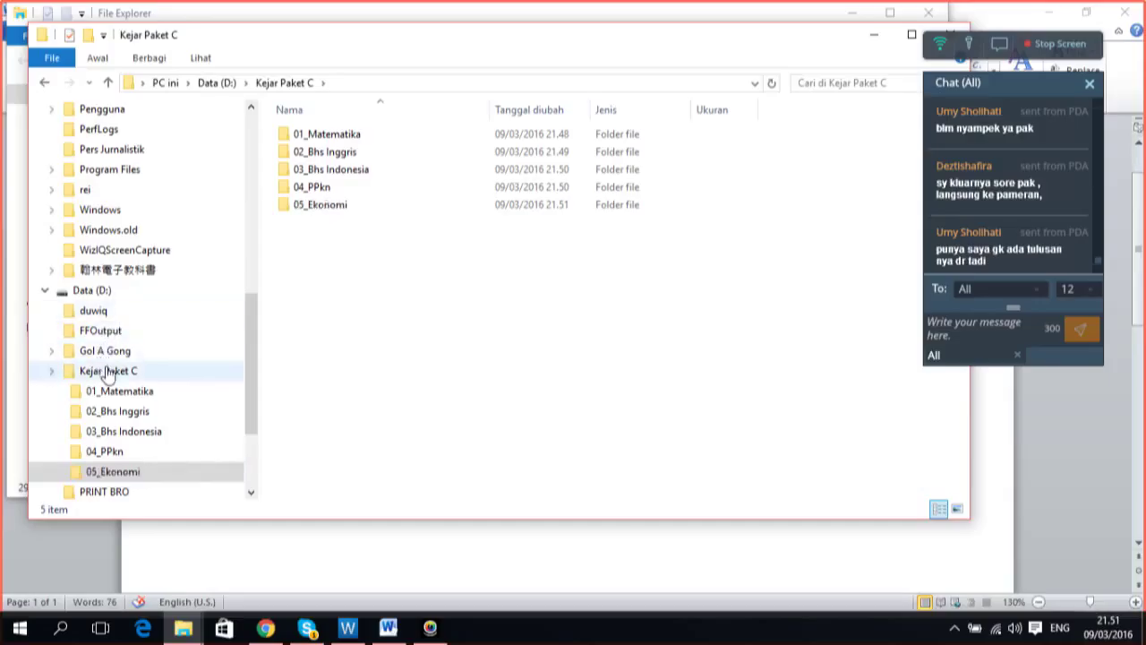
# Add a subfolder named "06_Sosiologi" to the Kejar Paket C folder
pyautogui.click(107, 373)
pyautogui.rightClick(107, 373)
pyautogui.moveTo(194, 328)
pyautogui.click(447, 328)
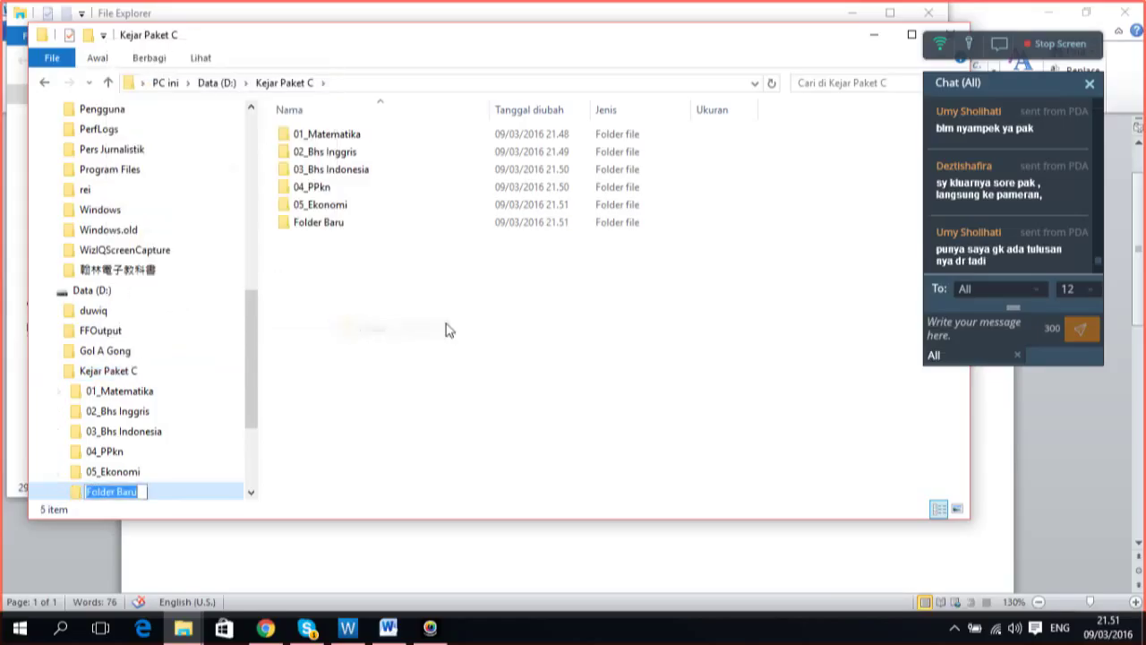
pyautogui.write('06')
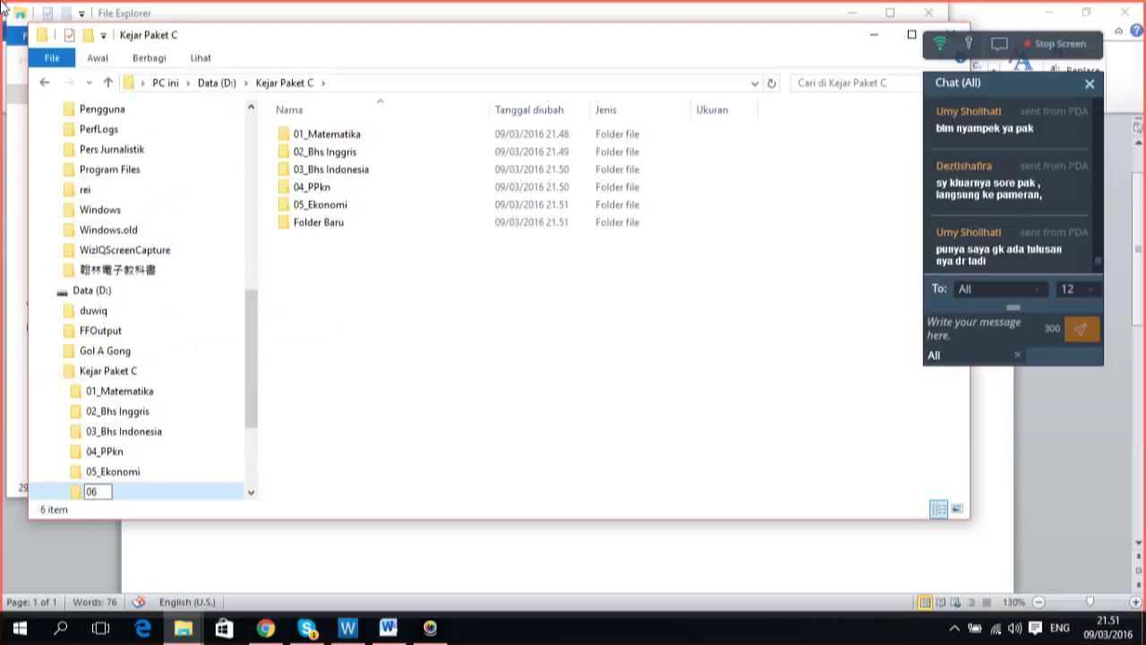
pyautogui.write('_Sosiologi')
pyautogui.press('Return')
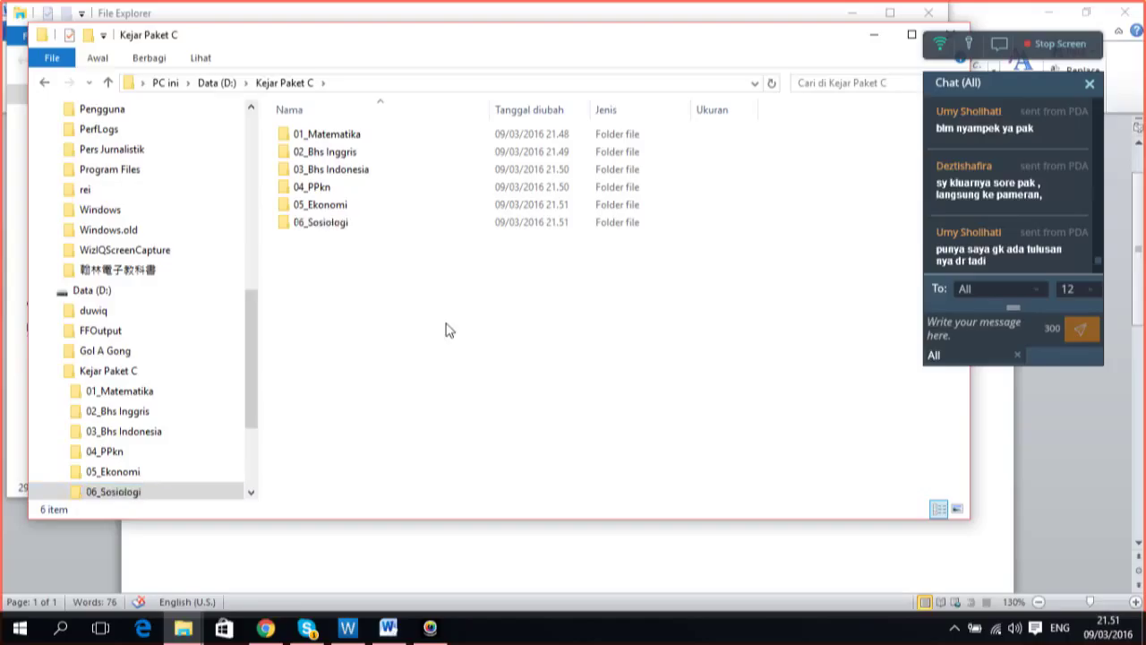
# Add a subfolder named "07_Geografi" to the Kejar Paket C folder
pyautogui.click(134, 371)
pyautogui.rightClick(134, 371)
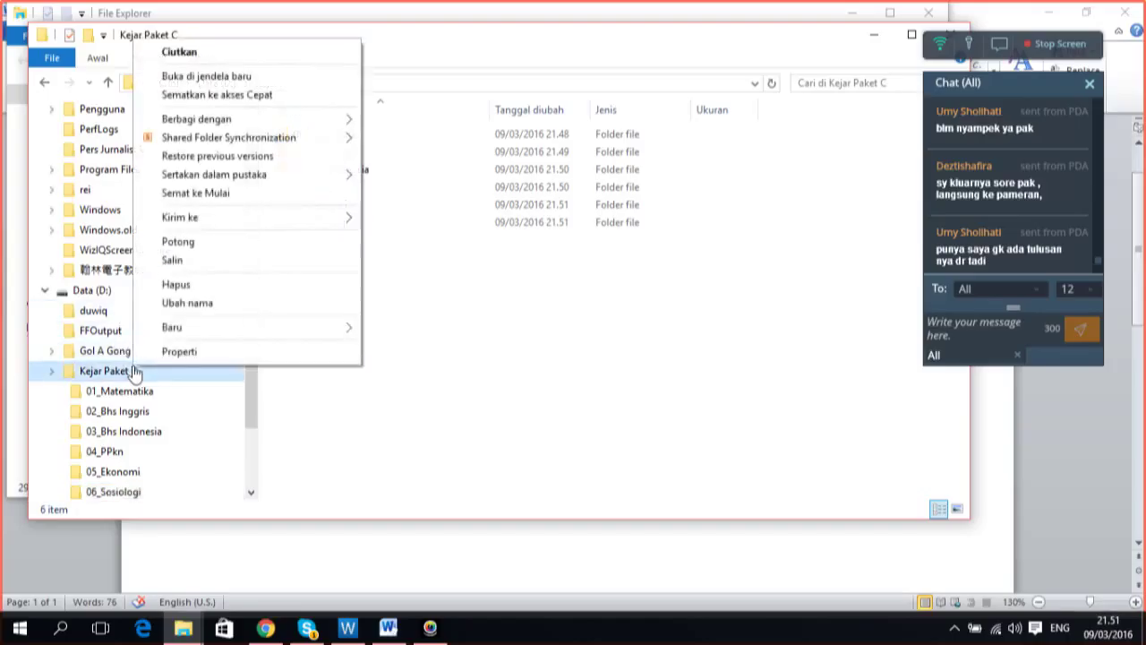
pyautogui.moveTo(191, 331)
pyautogui.click(450, 335)
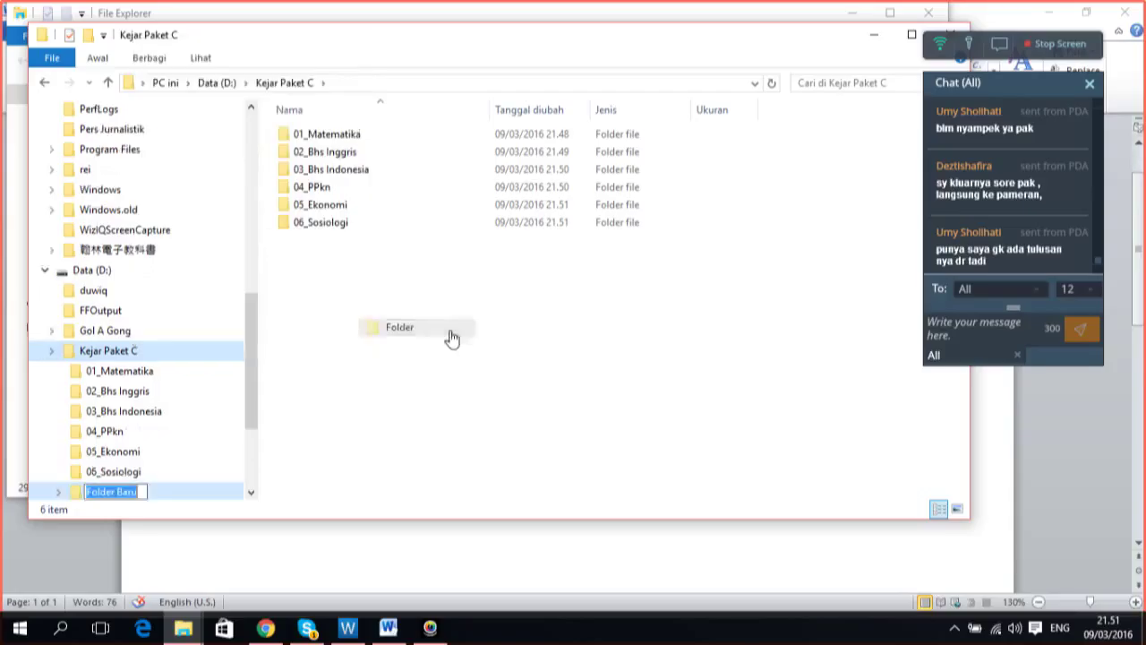
pyautogui.write('07')
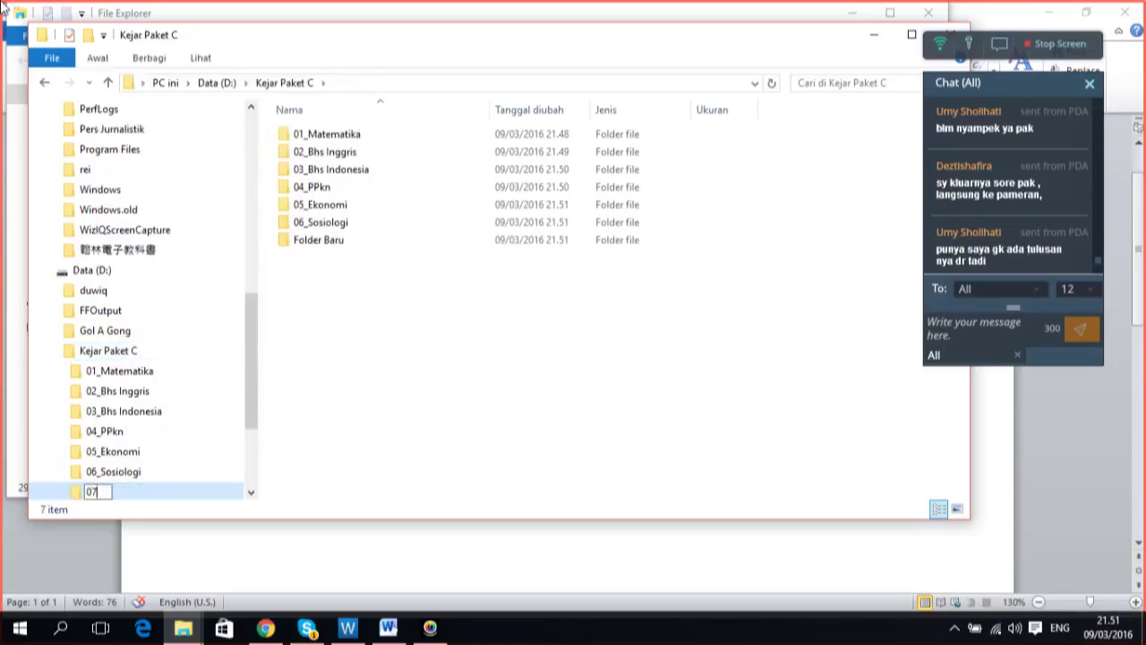
pyautogui.write('_Geografi')
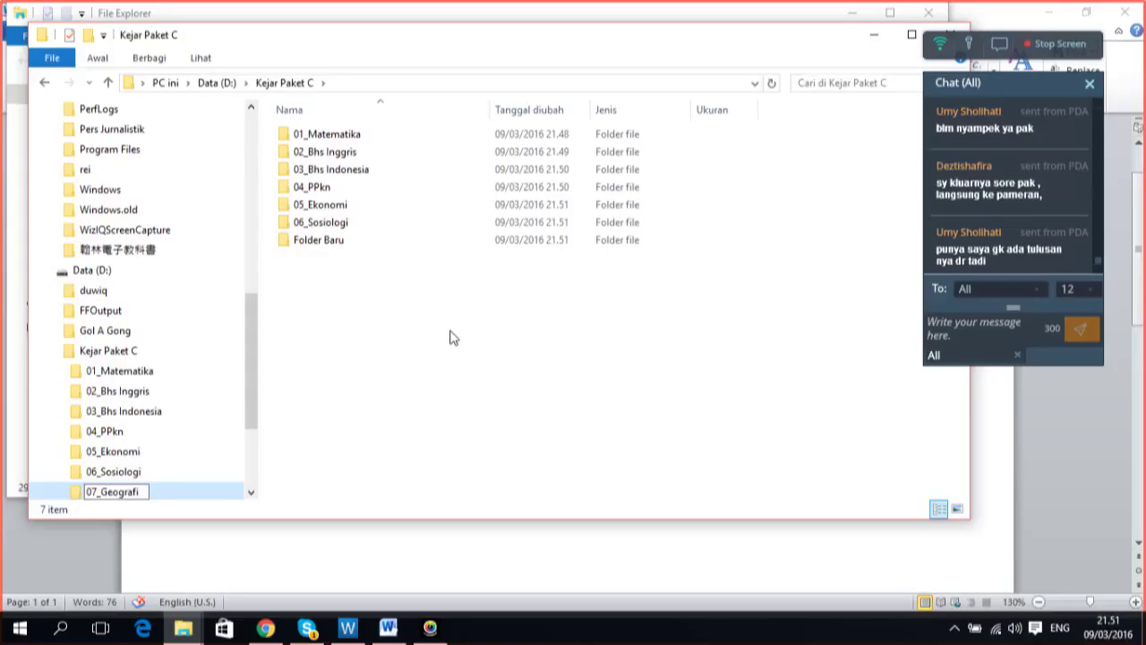
pyautogui.click(452, 337)
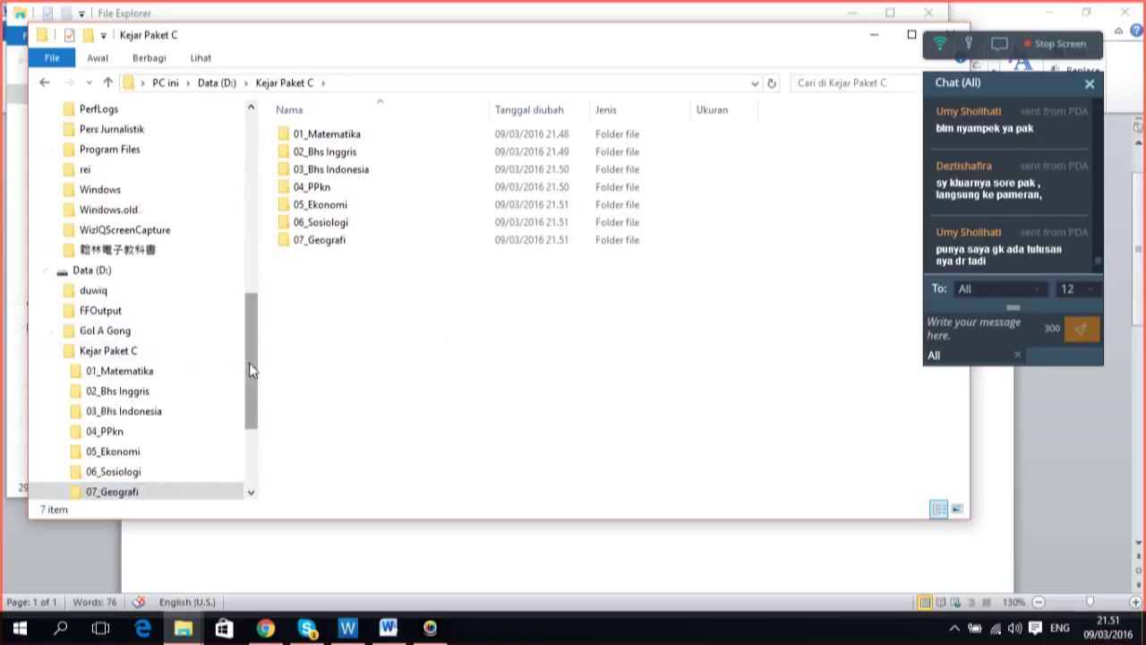
# Open the 01_Matematika folder and create a subfolder named "semester 01" inside it
pyautogui.moveTo(251, 371); pyautogui.dragTo(255, 379)
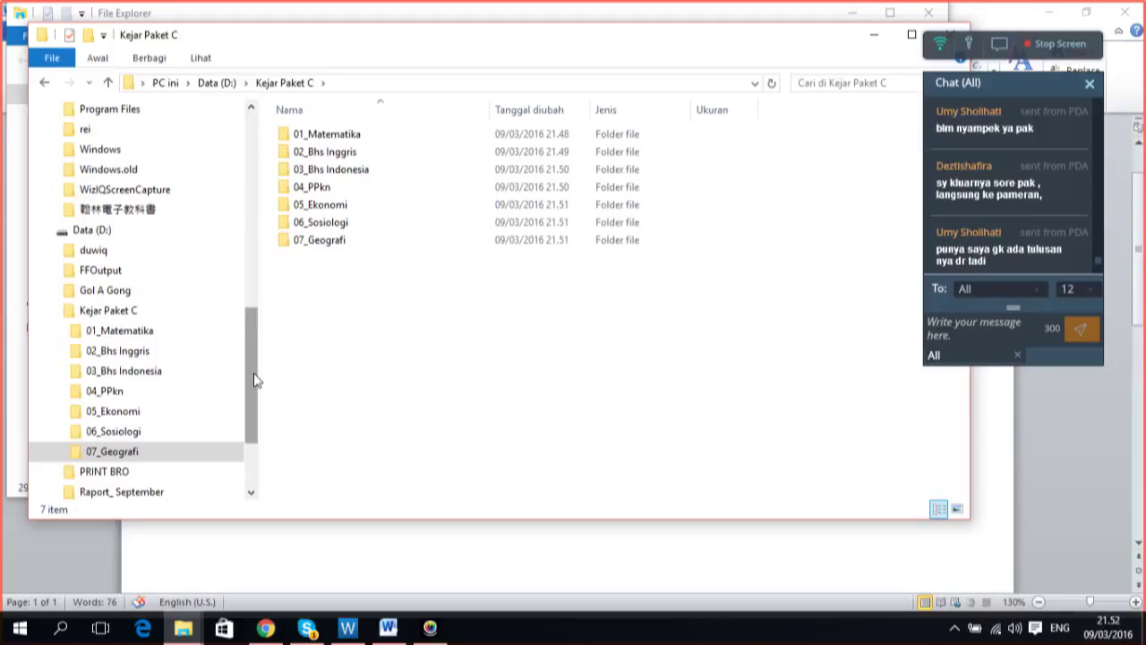
pyautogui.click(190, 335)
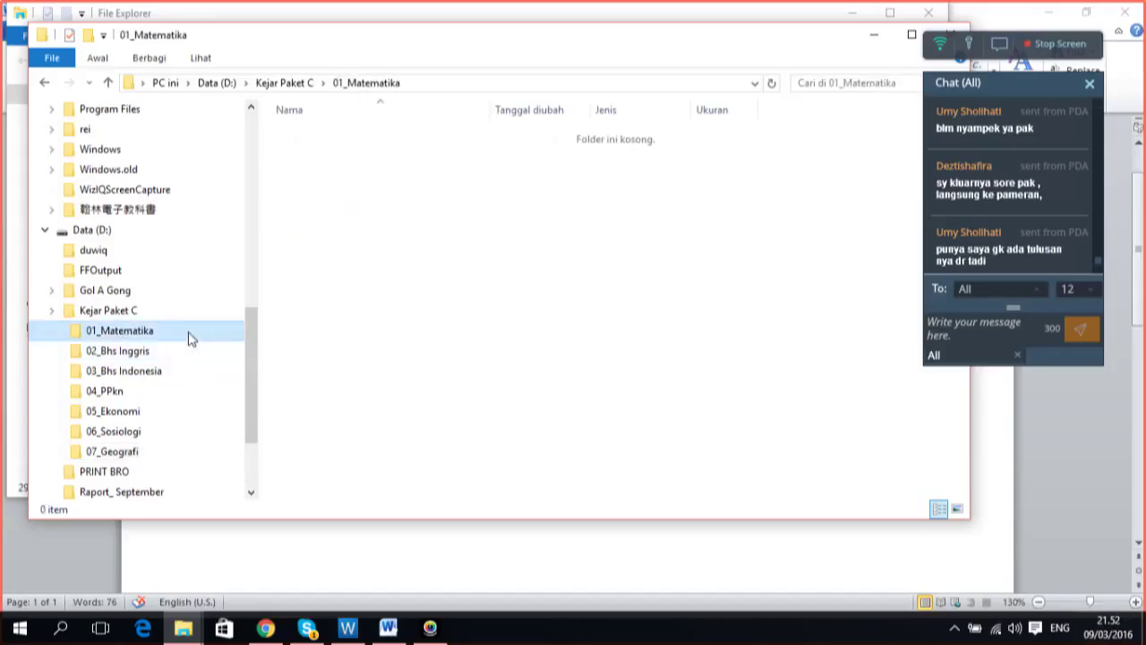
pyautogui.rightClick(189, 337)
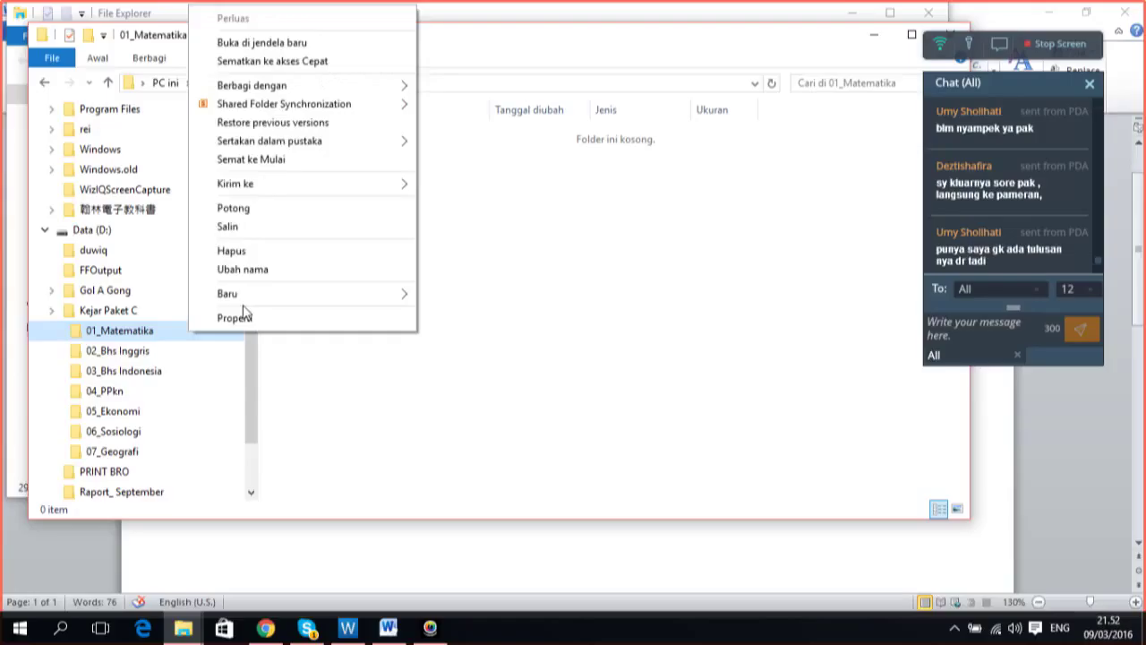
pyautogui.moveTo(253, 298)
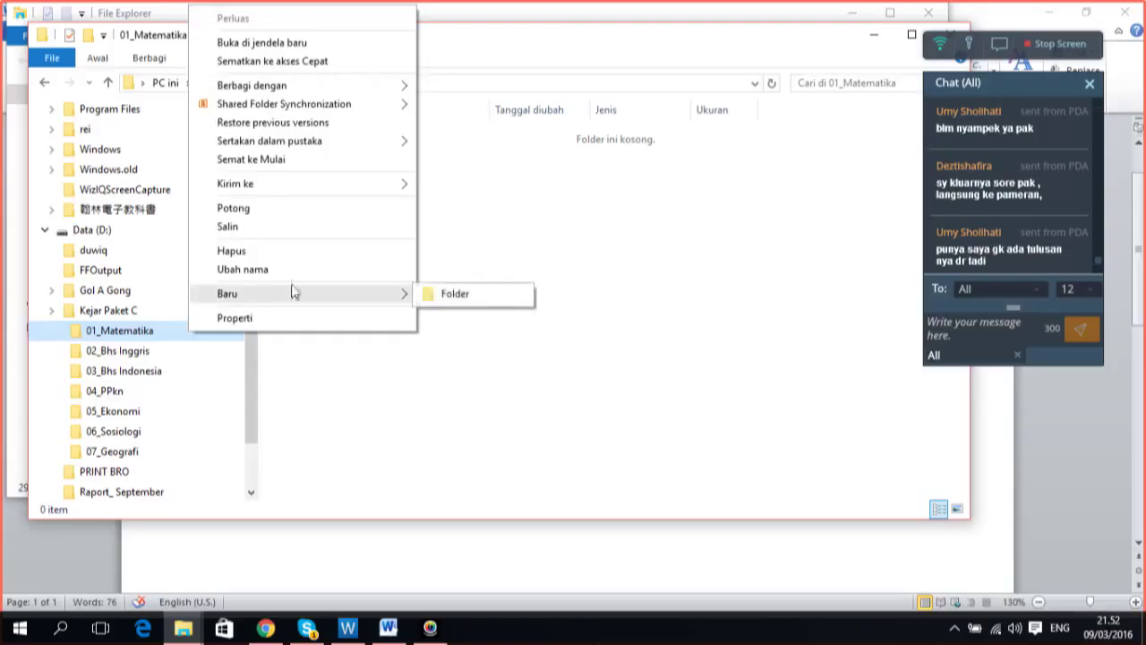
pyautogui.click(479, 296)
pyautogui.write('s')
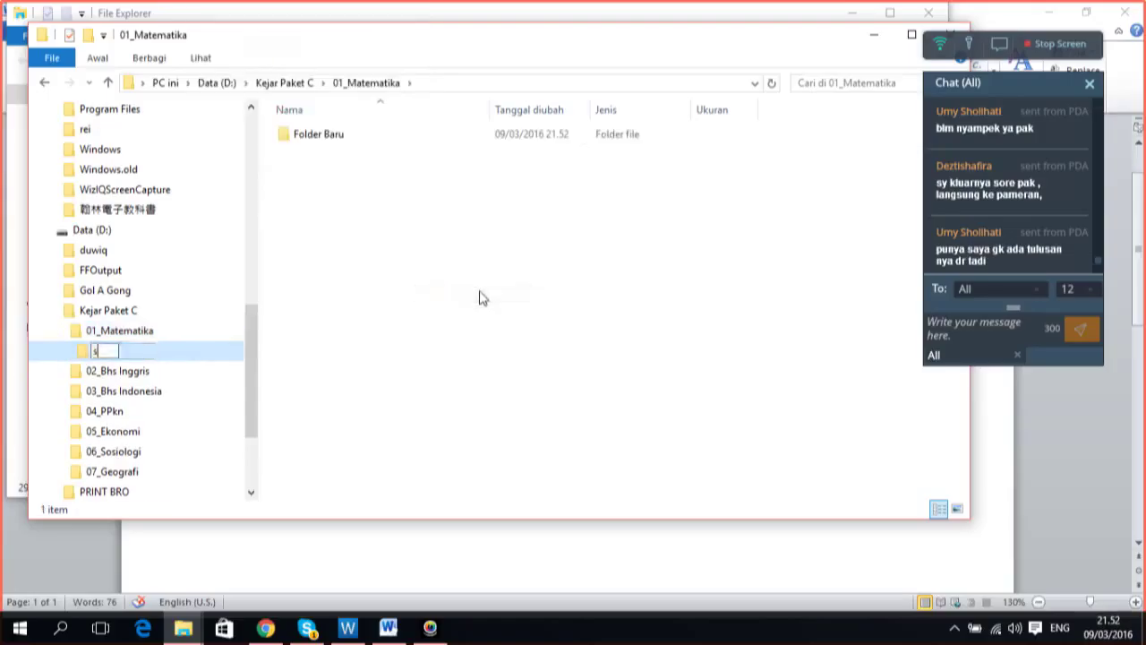
pyautogui.write('emes')
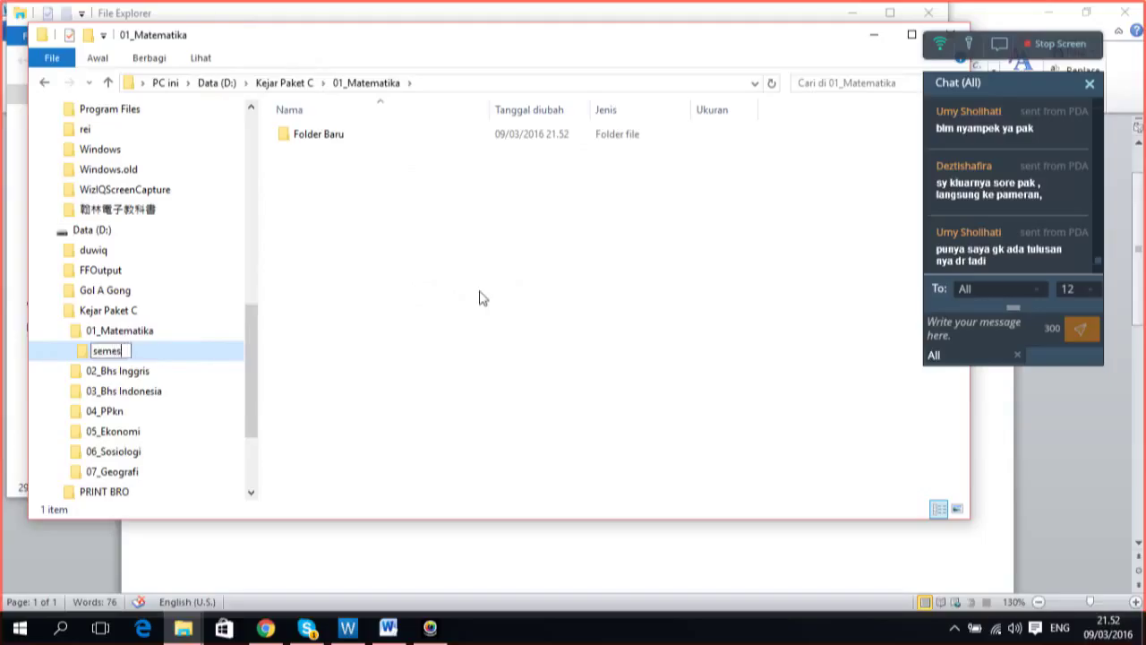
pyautogui.write('te 01')
pyautogui.write('r 01')
pyautogui.press('Return')
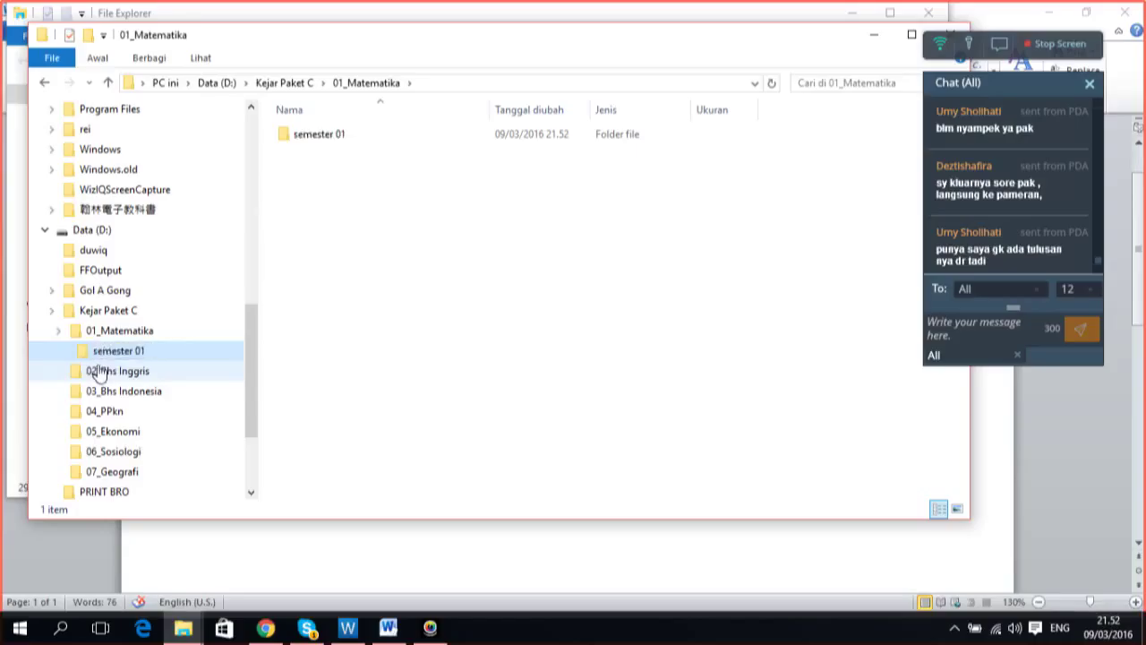
pyautogui.click(373, 344)
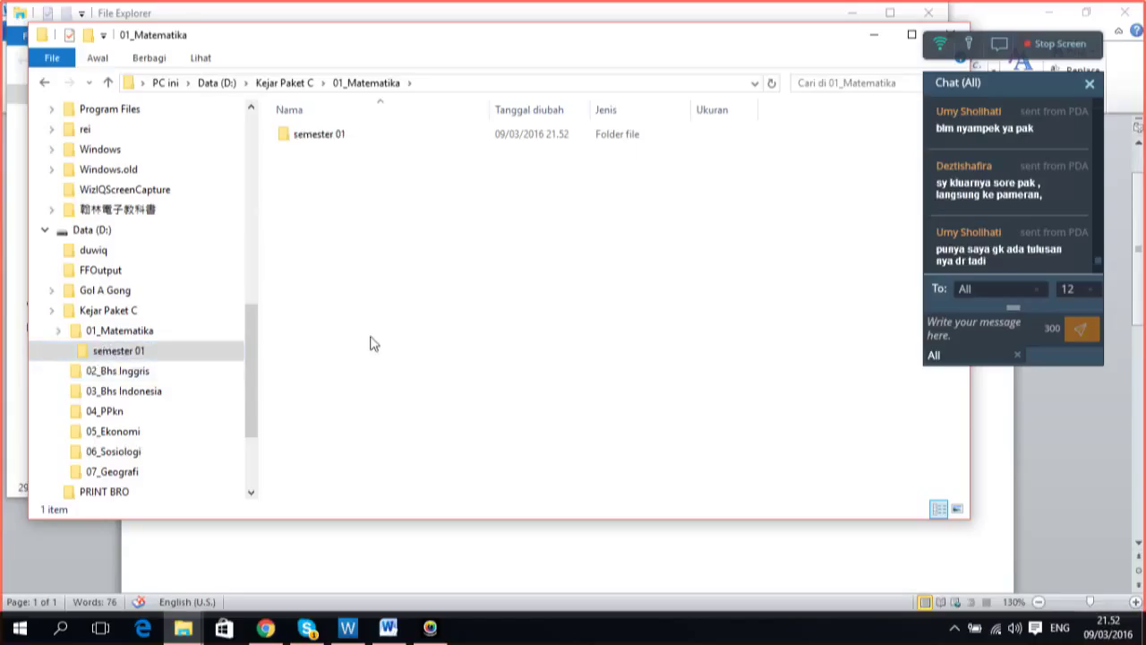
# Select the 01_Matematika folder in the folder tree and switch to the WizIQ virtual classroom window
pyautogui.click(56, 331)
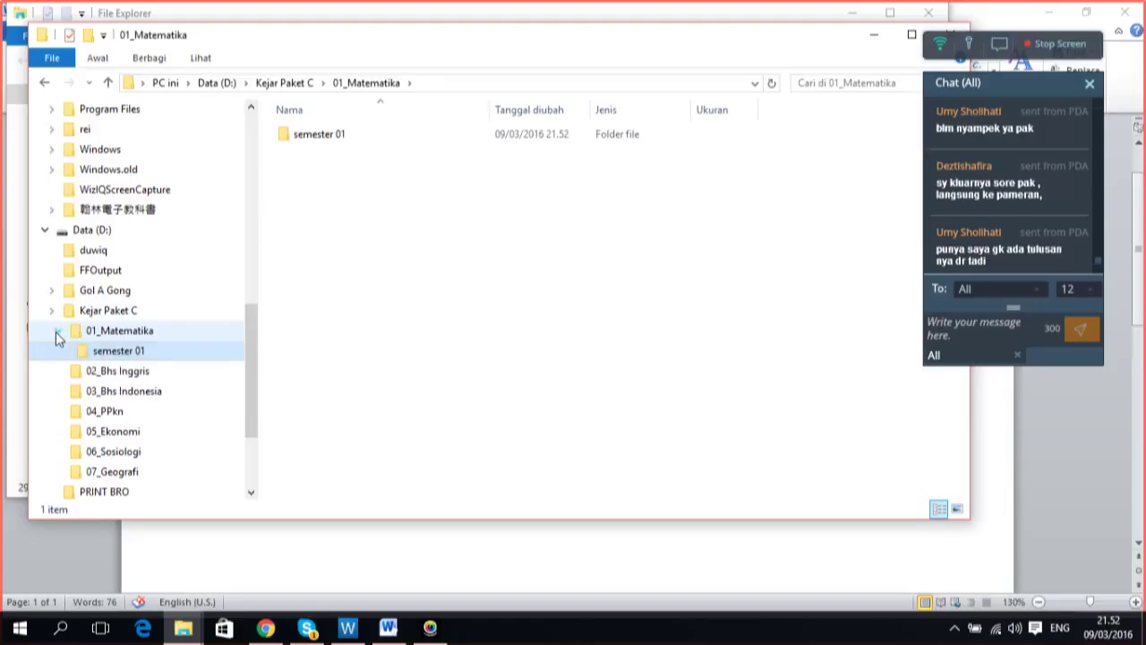
pyautogui.click(177, 338)
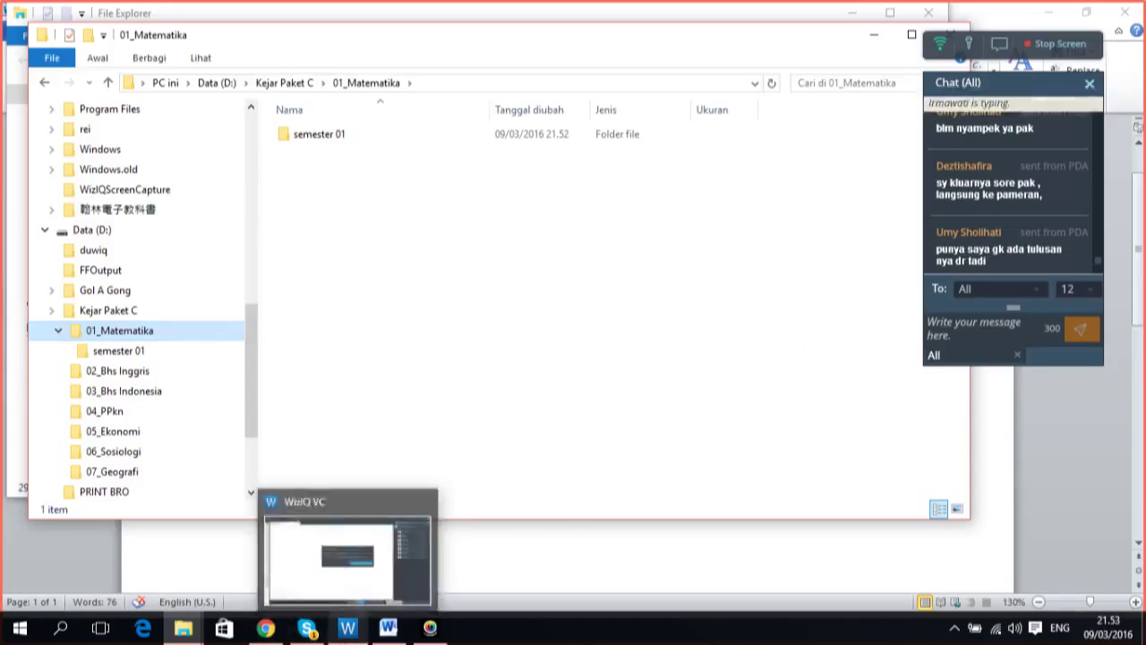
pyautogui.click(347, 627)
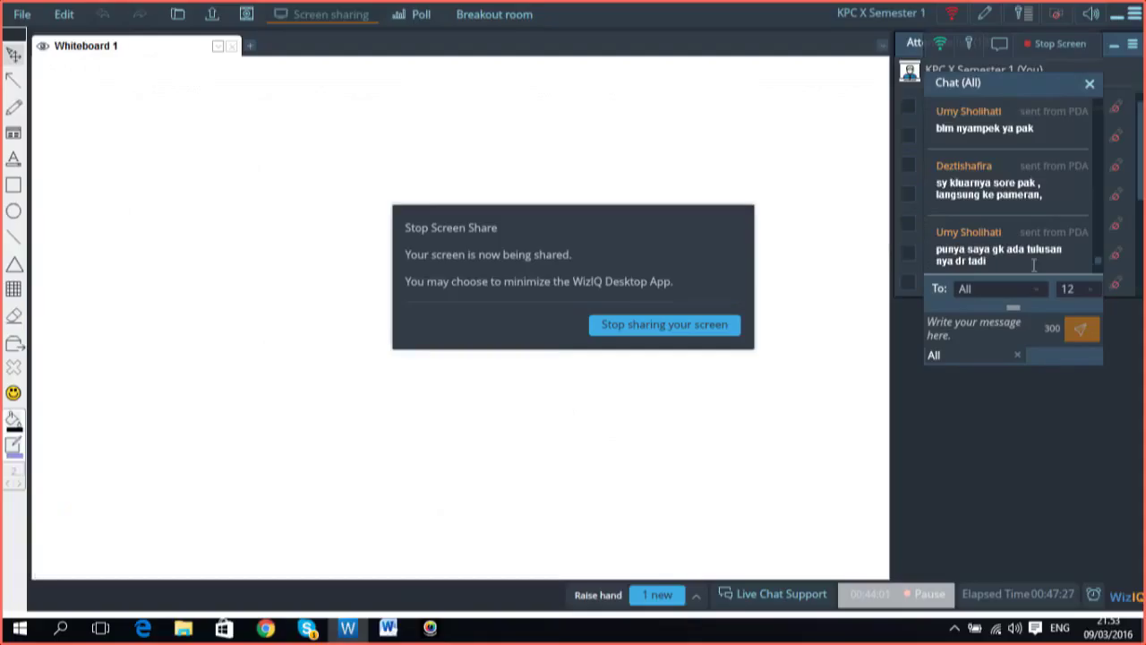